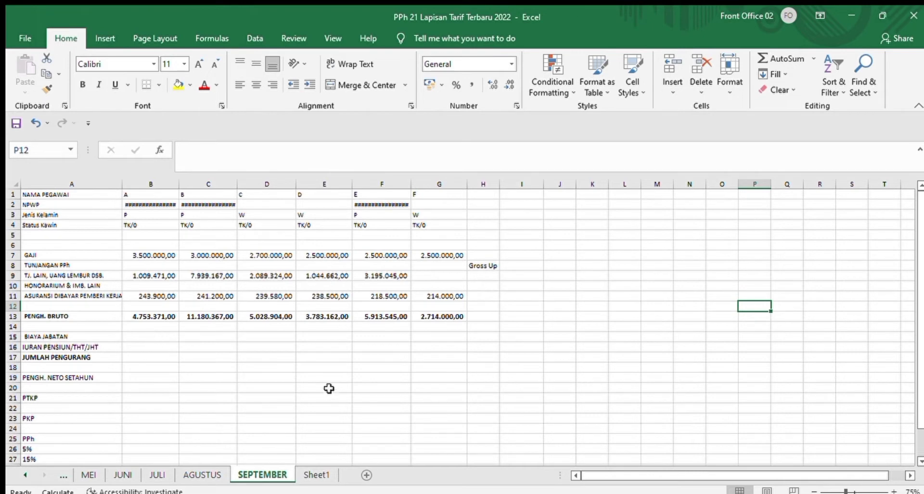
# Step: Examine the gross income (PENGH. BRUTO) formula for employee A in B13 and leave it as it is
pyautogui.click(154, 335)
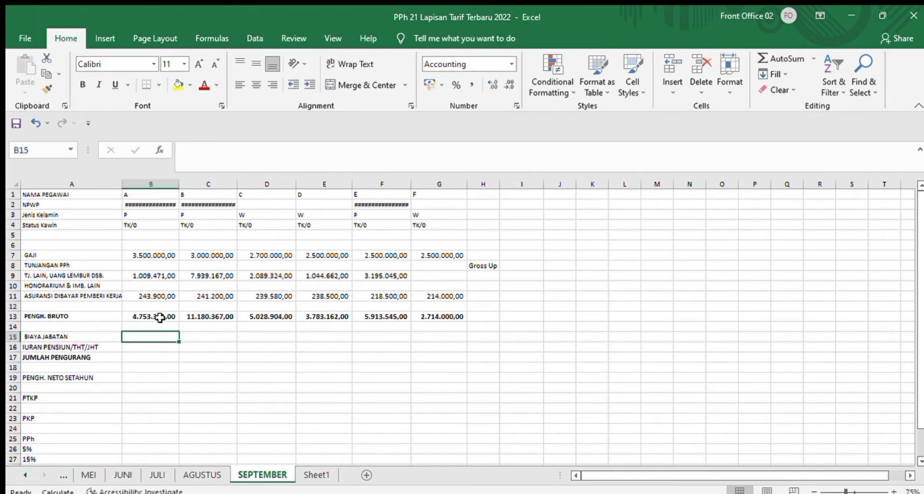
pyautogui.click(160, 317)
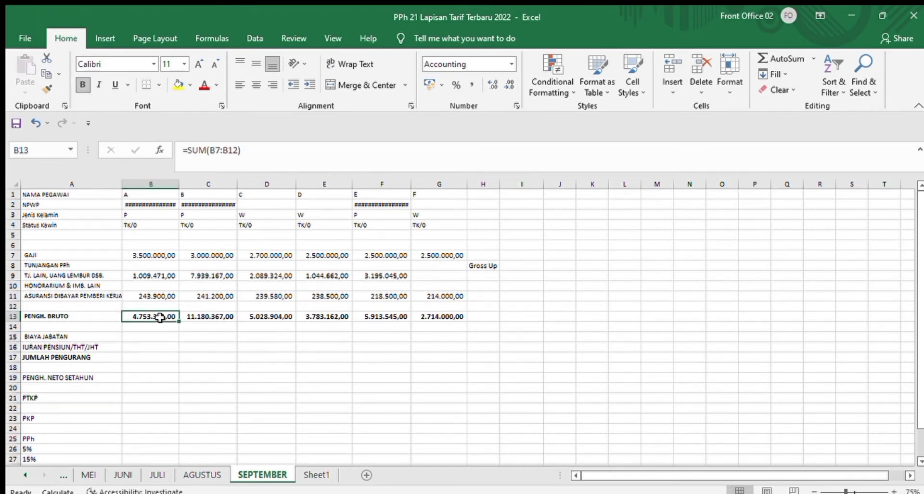
pyautogui.doubleClick(160, 317)
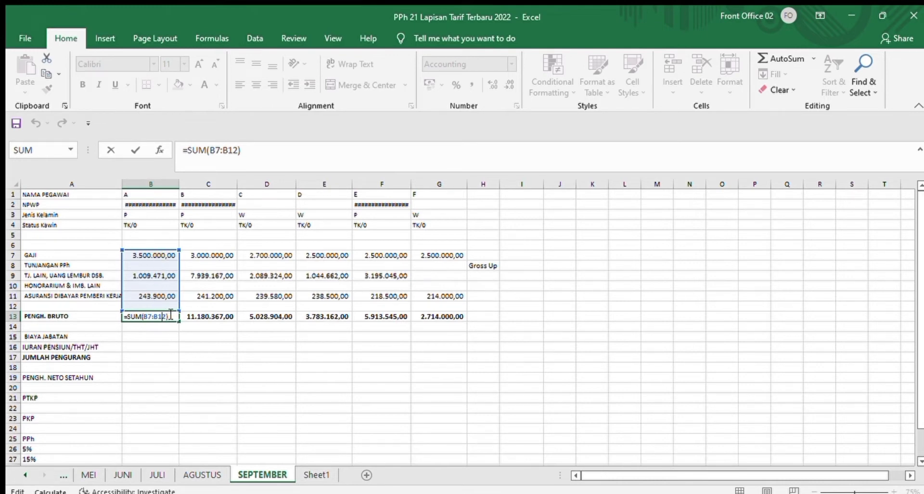
pyautogui.press('Return')
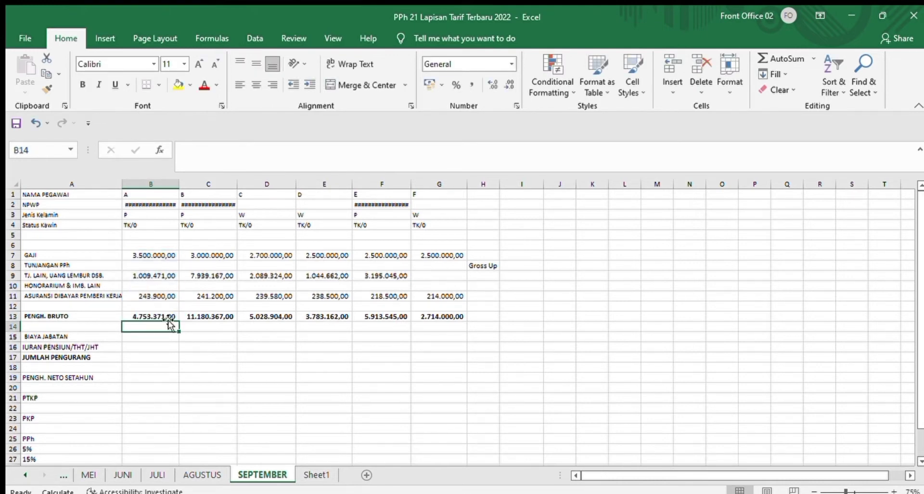
# Step: Begin employee A's BIAYA JABATAN formula in B15 with an IF test of whether 5%*B13 is greater than 500000
pyautogui.click(160, 336)
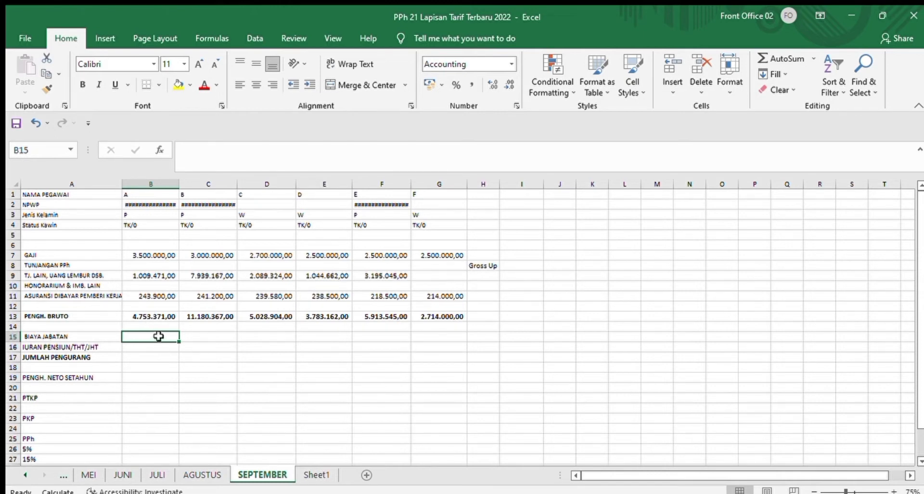
pyautogui.write('=if')
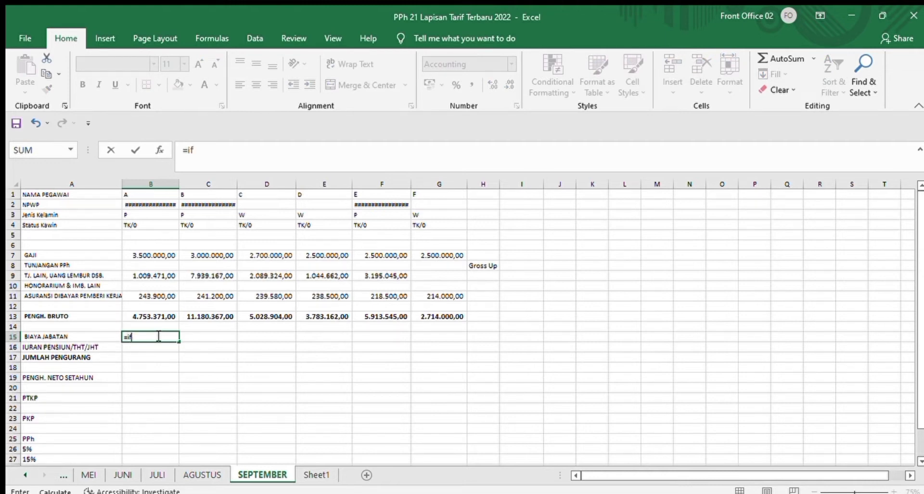
pyautogui.write('(((5%*')
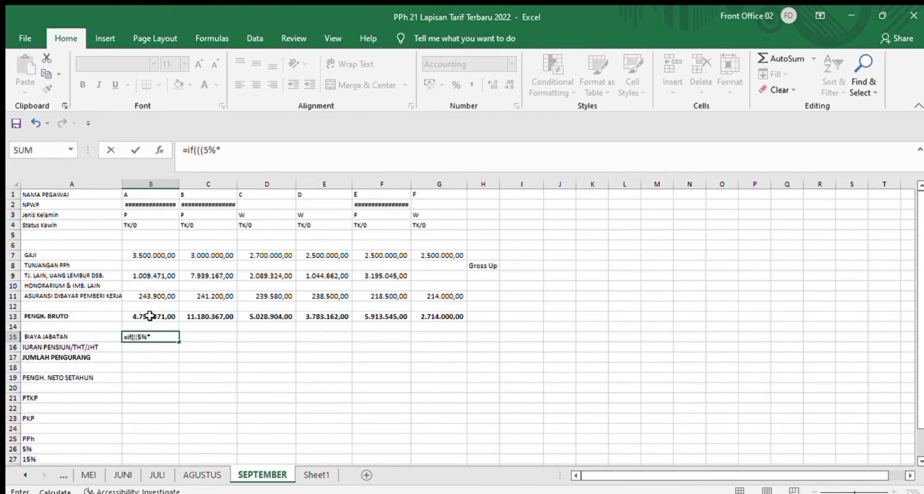
pyautogui.click(150, 316)
pyautogui.write(')')
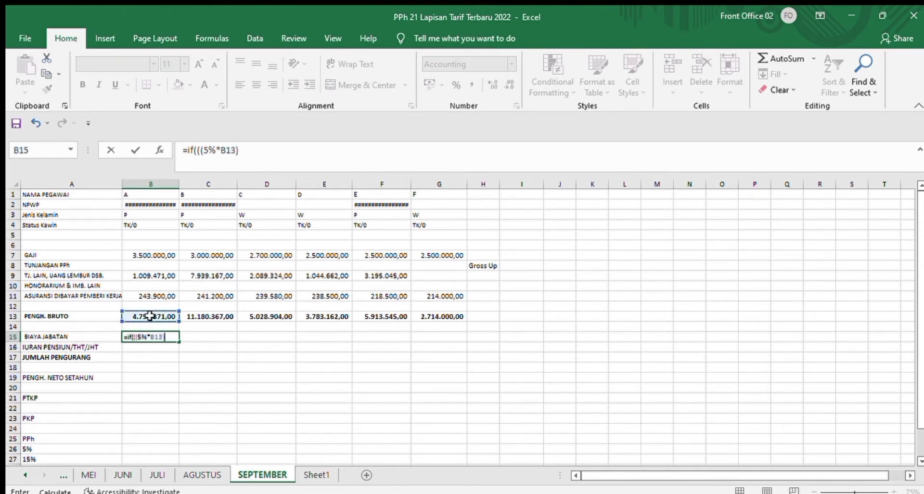
pyautogui.write('>500000;')
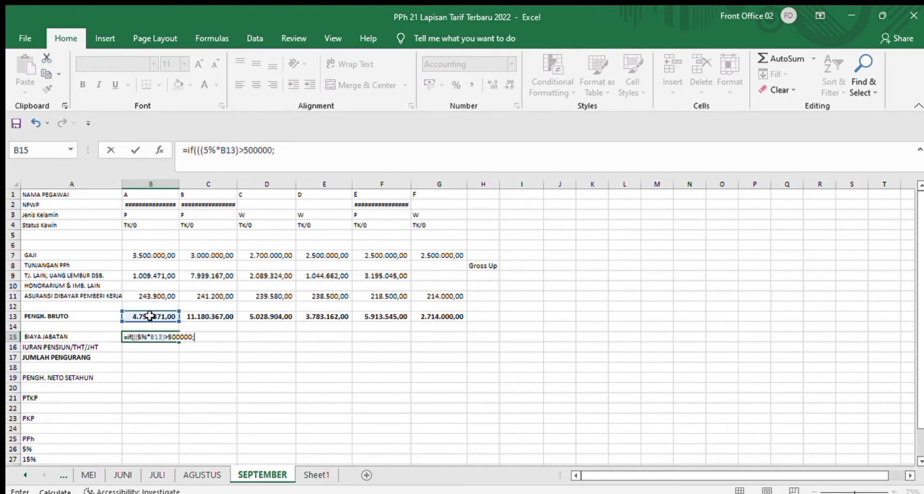
pyautogui.write('500000;')
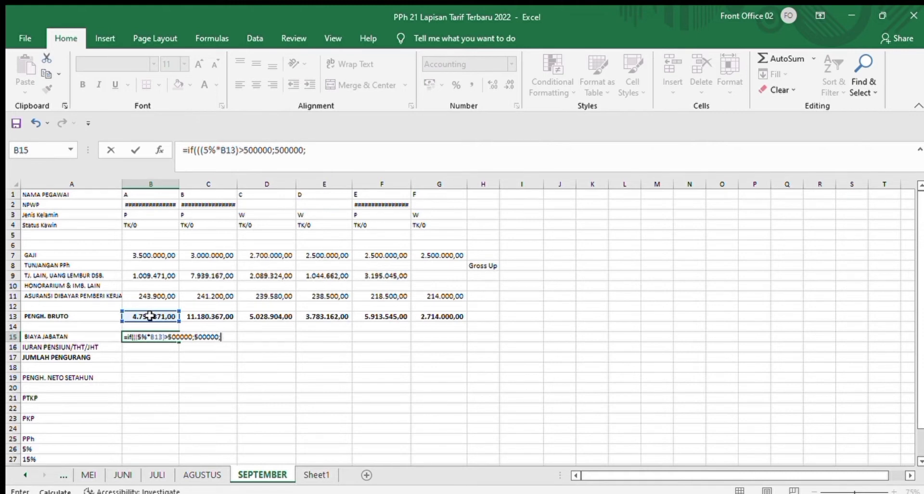
pyautogui.write('(5%*')
# Step: Complete the B15 formula so it returns 500000 when the test is true and (5%*B13) otherwise
pyautogui.click(147, 318)
pyautogui.write(')')
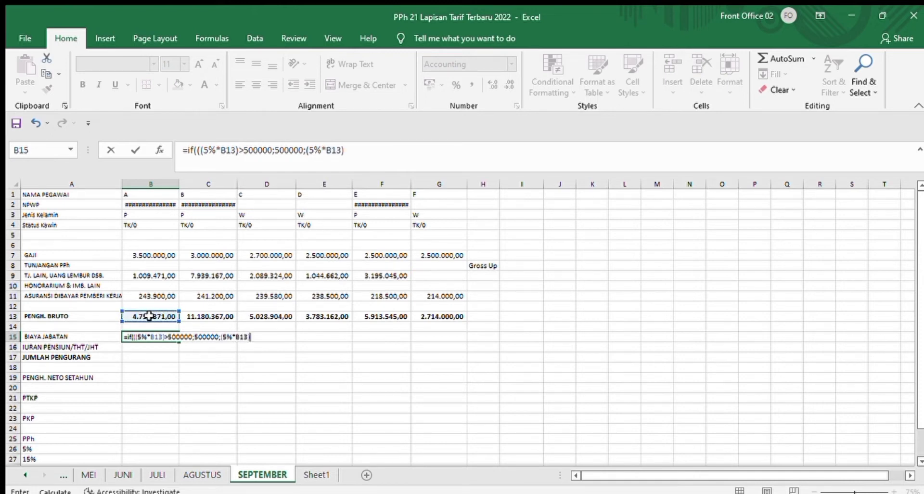
pyautogui.write(')')
pyautogui.press('Return')
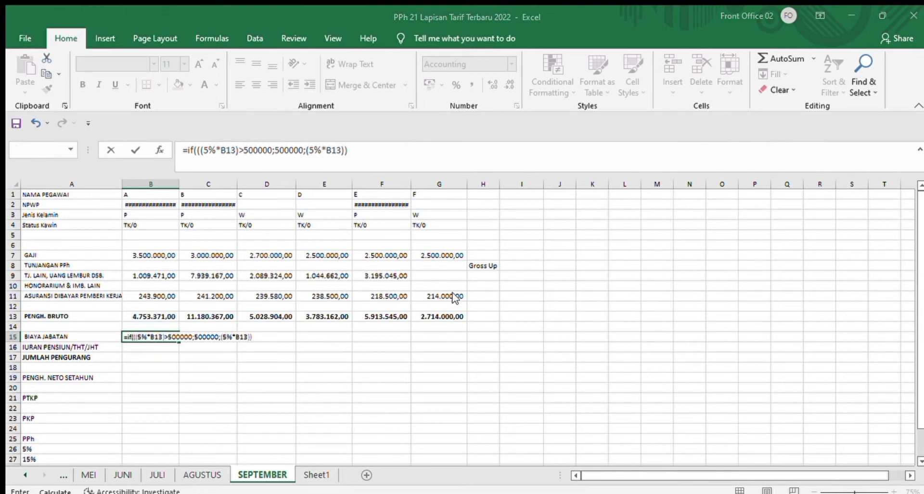
# Step: Correct the parentheses in B15 so the formula reads =IF(((5%*B13)>500000);500000;(5%*B13))
pyautogui.click(460, 322)
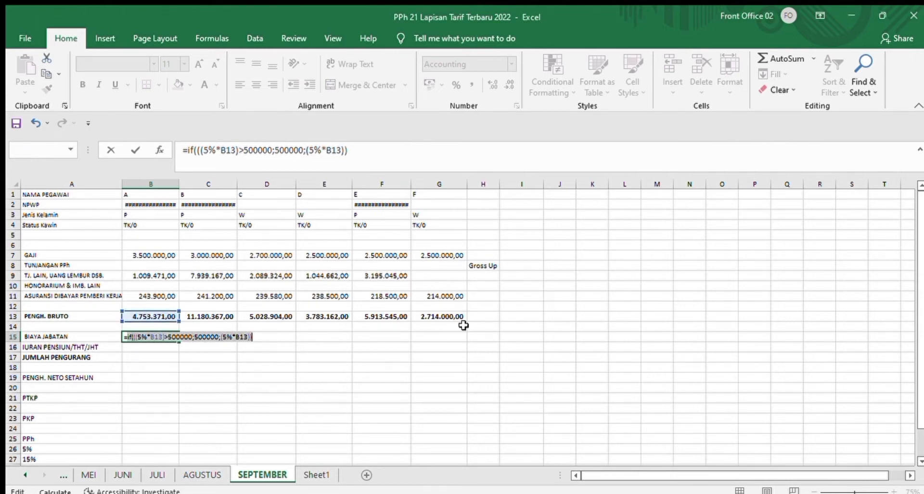
pyautogui.click(194, 338)
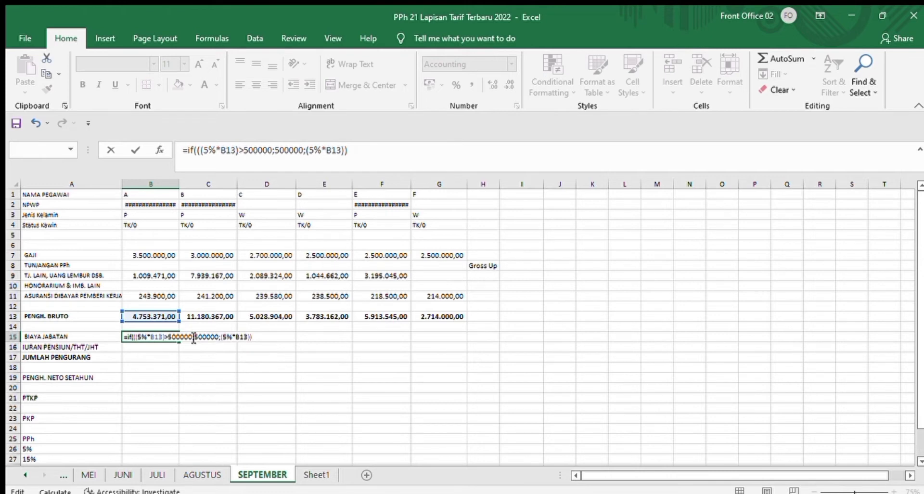
pyautogui.write(')')
pyautogui.press('Return')
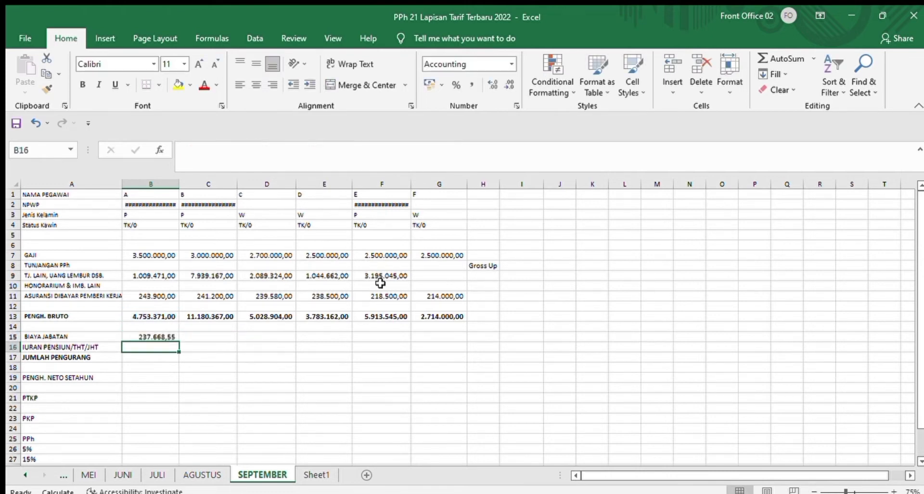
# Step: Copy the BIAYA JABATAN formula from B15 across to G15 and check the copied formula in C15
pyautogui.click(154, 336)
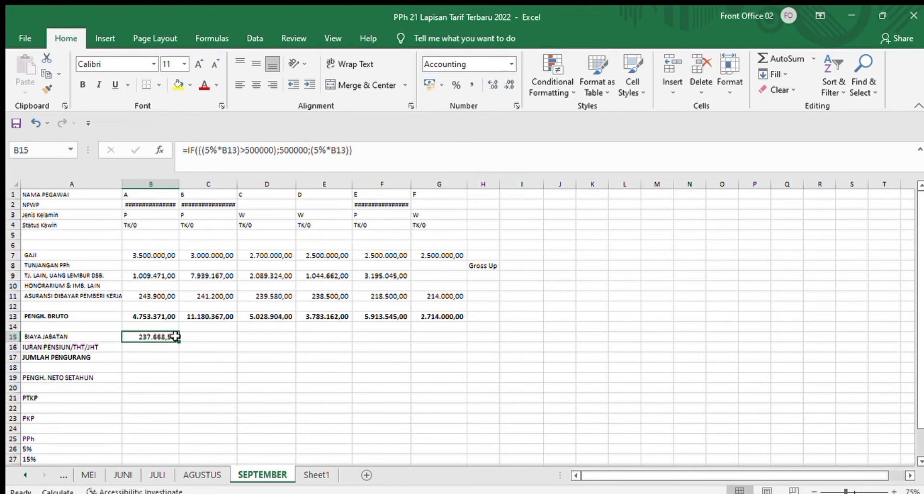
pyautogui.moveTo(179, 342); pyautogui.dragTo(461, 327)
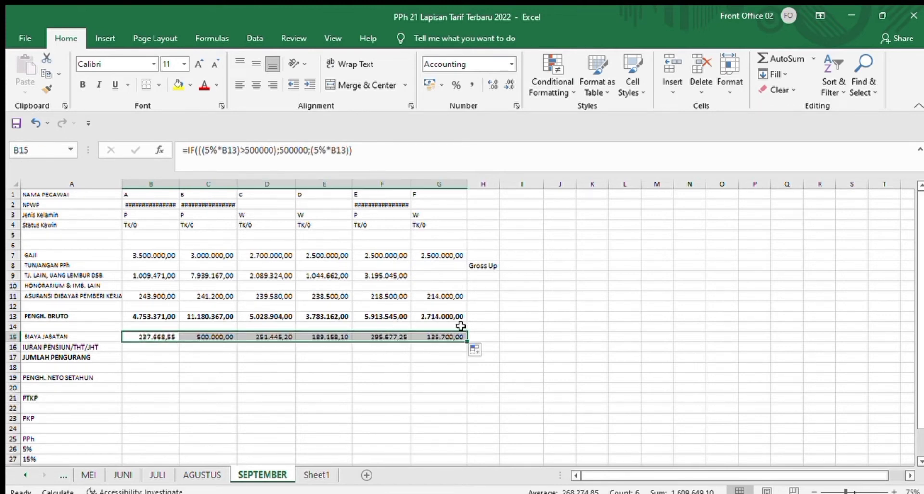
pyautogui.click(216, 334)
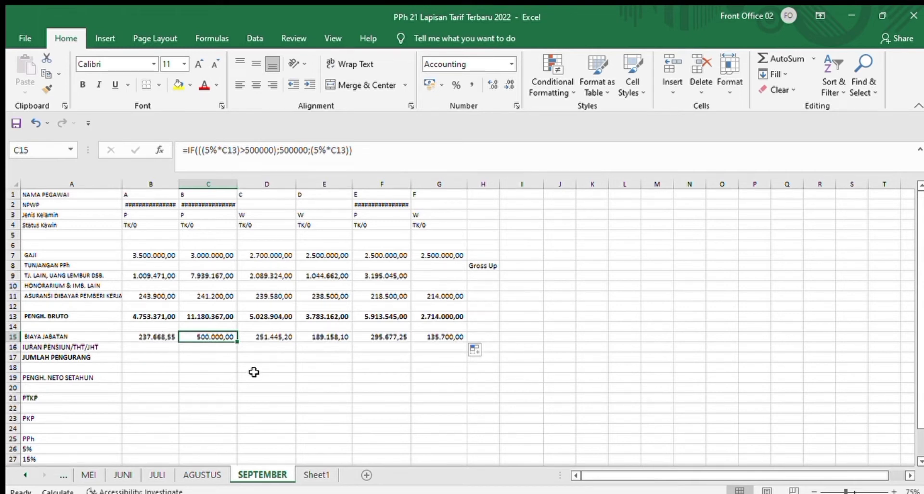
# Step: Total employee A's deductions in the JUMLAH PENGURANG row with =SUM(B15:B16) in B17, and copy the formula across to G17
pyautogui.click(156, 347)
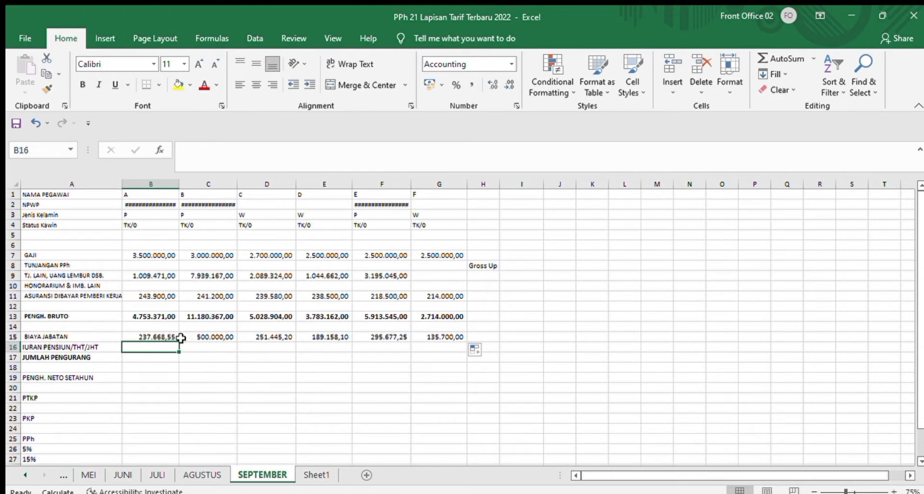
pyautogui.click(155, 358)
pyautogui.write('=')
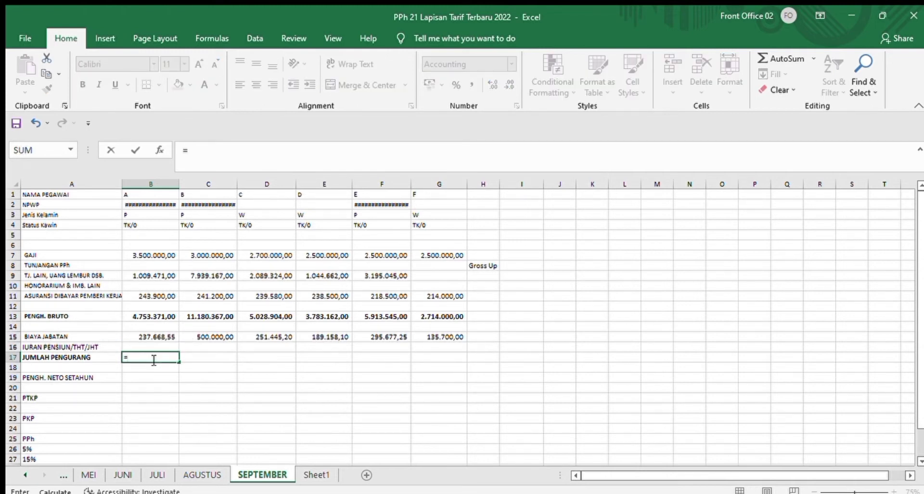
pyautogui.write('sum(')
pyautogui.moveTo(145, 337); pyautogui.dragTo(145, 347)
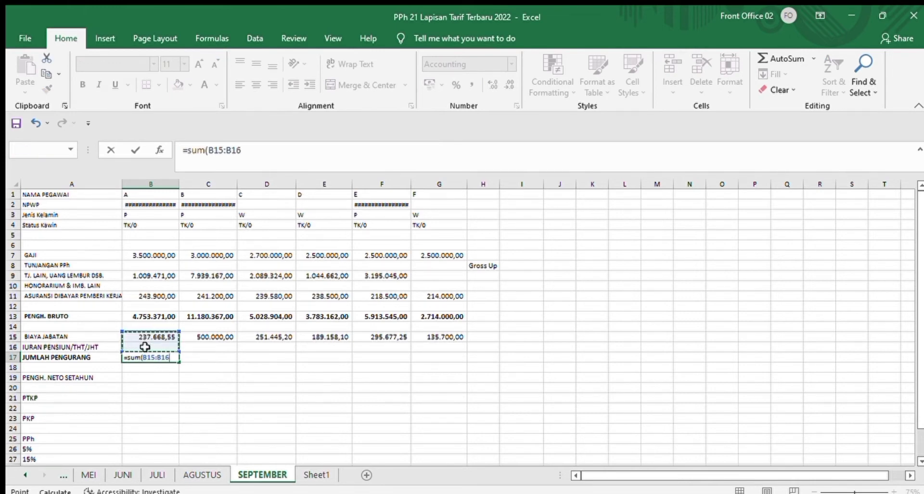
pyautogui.press('Return')
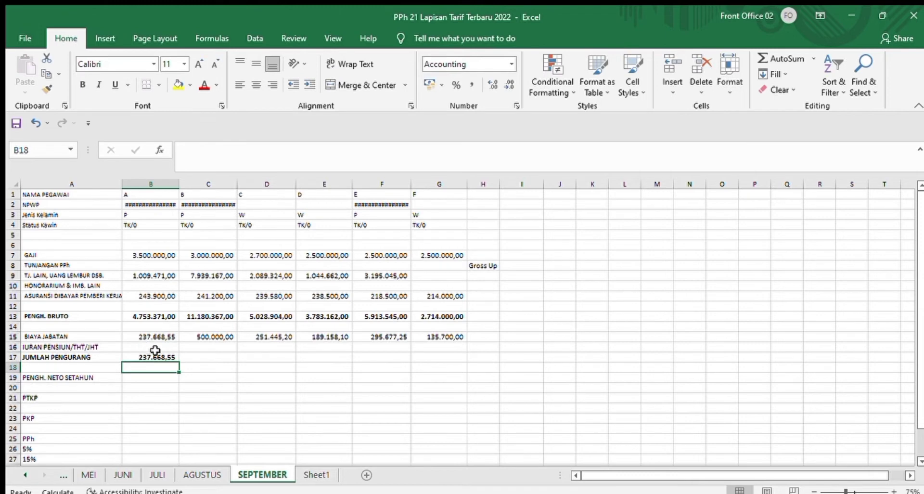
pyautogui.click(176, 358)
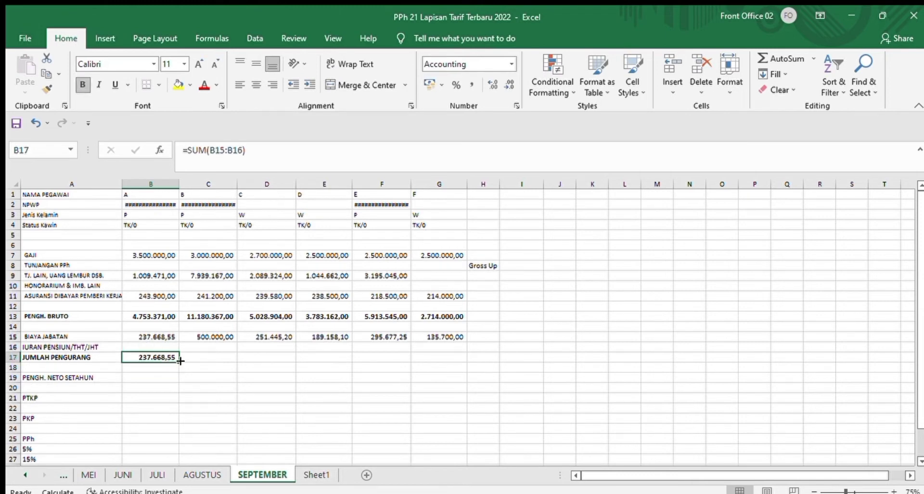
pyautogui.moveTo(180, 361); pyautogui.dragTo(443, 357)
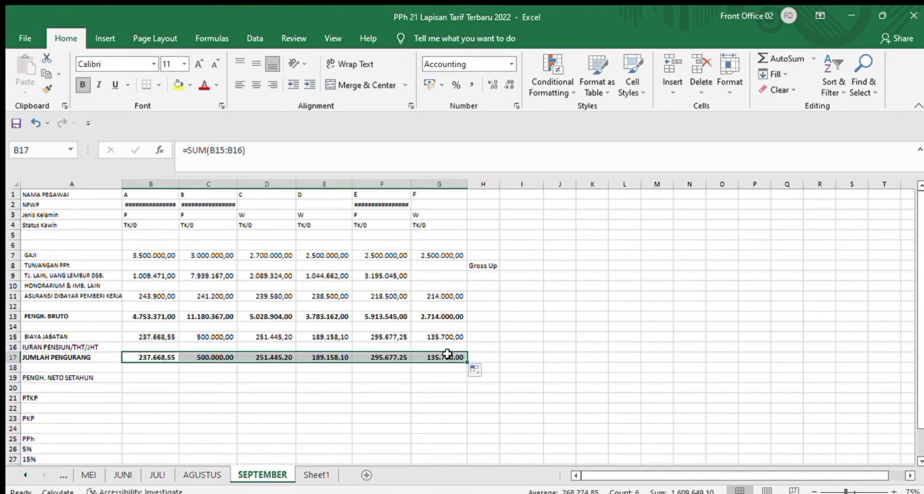
# Step: Calculate annual net income (PENGH. NETO SETAHUN) in B19 with =12*(B13-B17) and copy the formula across to G19
pyautogui.scroll(-1, 914, 286)
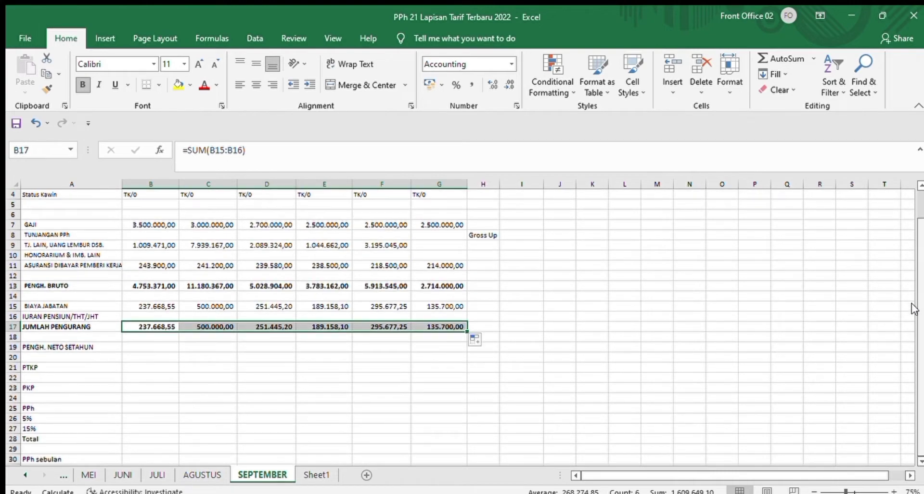
pyautogui.click(406, 366)
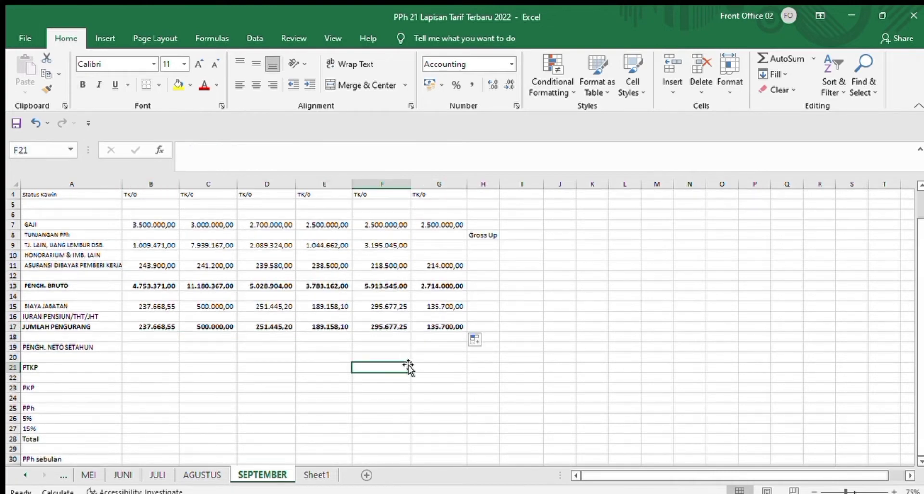
pyautogui.click(163, 347)
pyautogui.write('=')
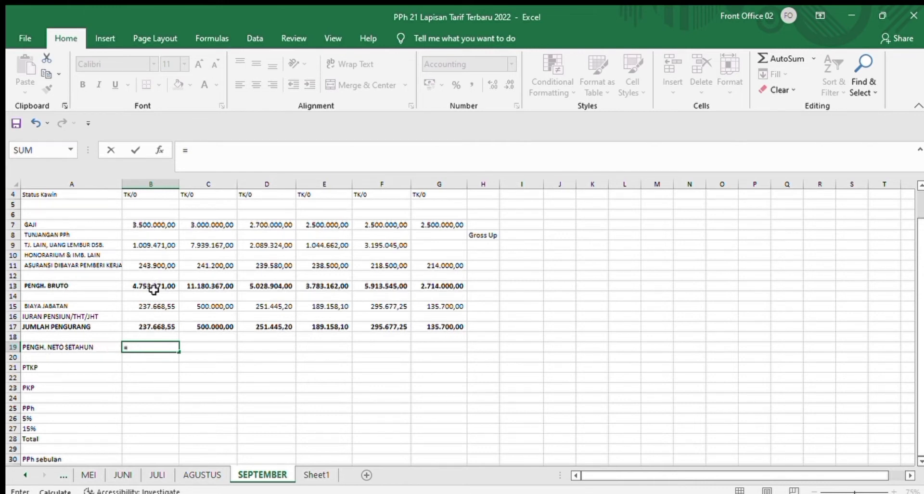
pyautogui.write('12*')
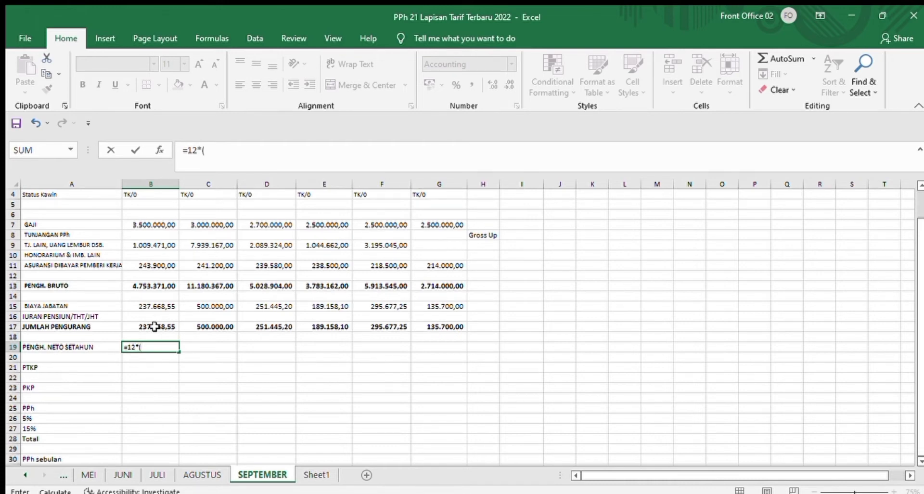
pyautogui.click(138, 285)
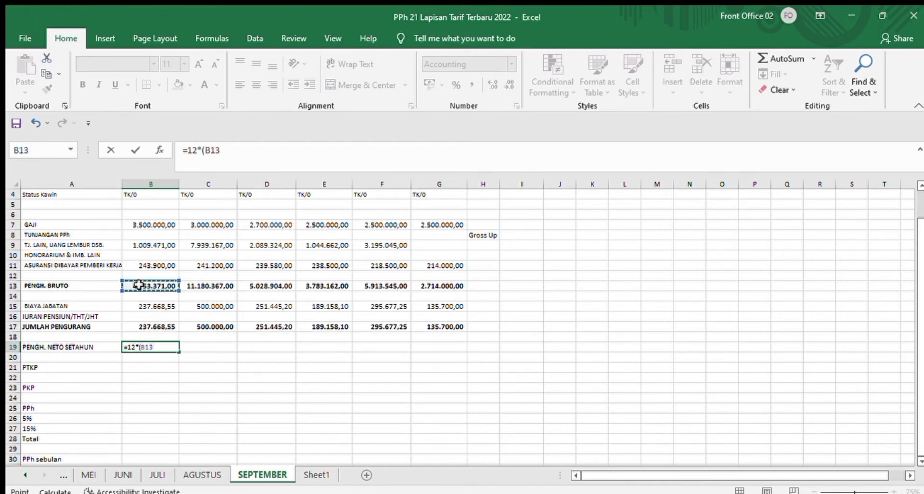
pyautogui.write('-')
pyautogui.click(156, 328)
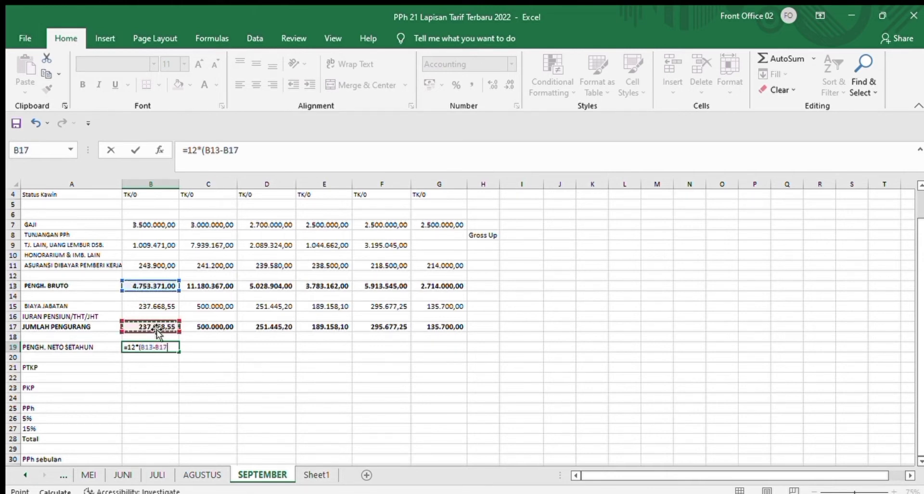
pyautogui.write(')')
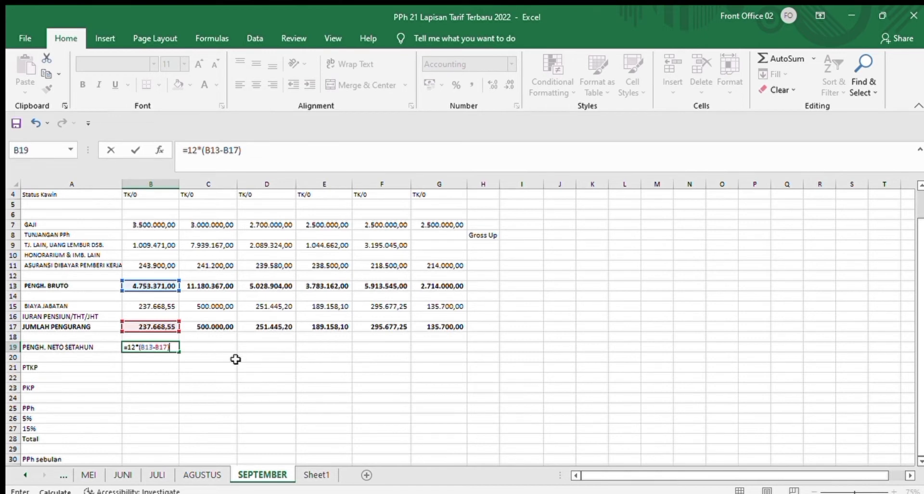
pyautogui.hotkey('ctrl', 'Return')
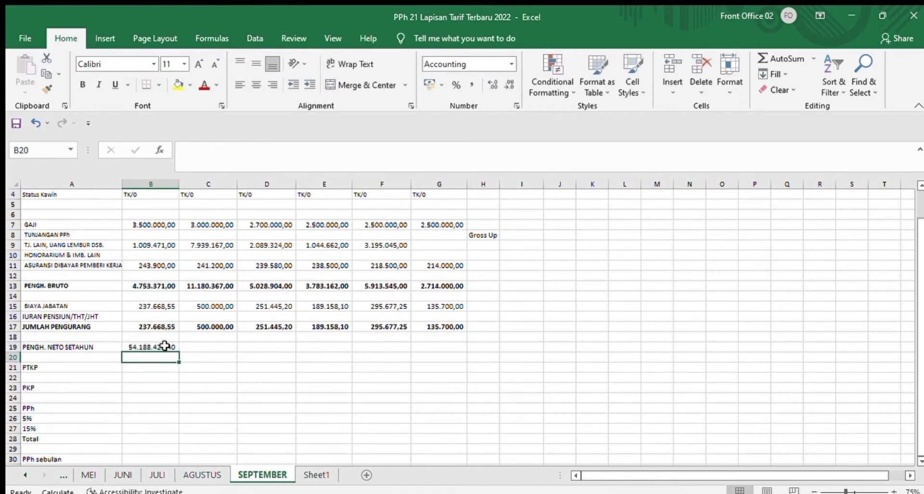
pyautogui.moveTo(178, 352); pyautogui.dragTo(449, 355)
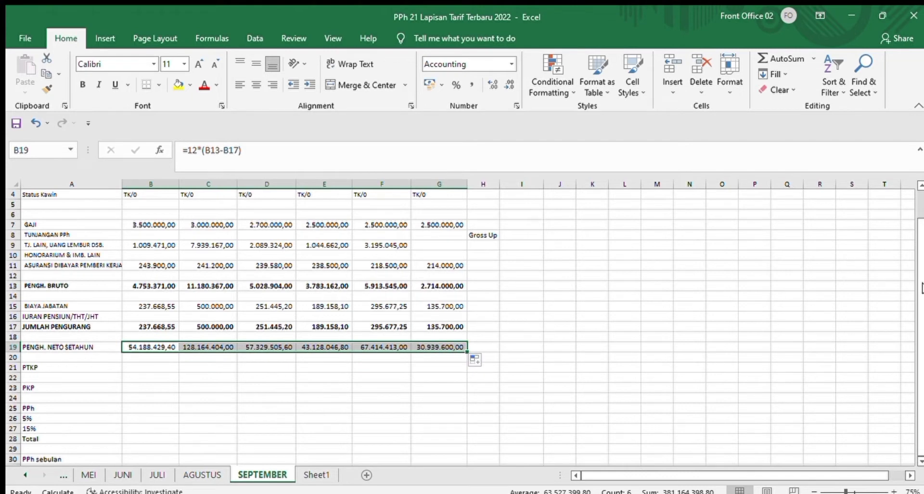
# Step: Enter 54.000.000 as the PTKP in B21 and copy it across to G21
pyautogui.click(169, 380)
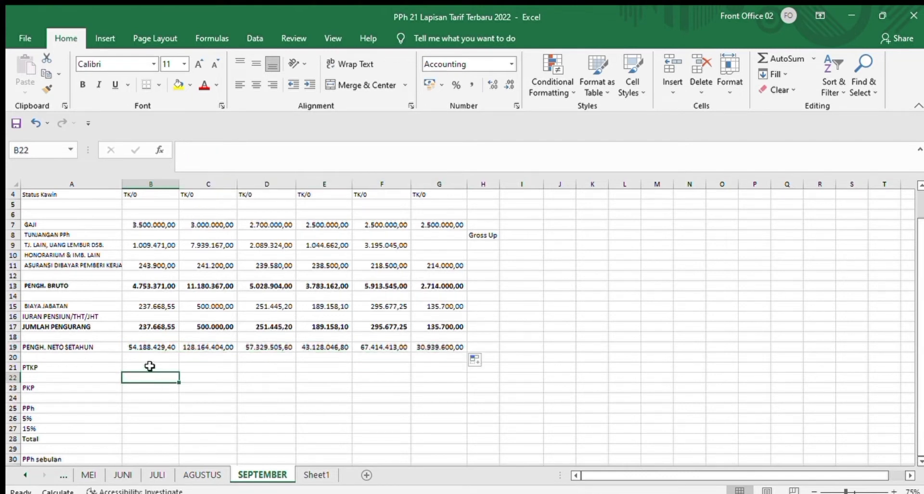
pyautogui.click(150, 366)
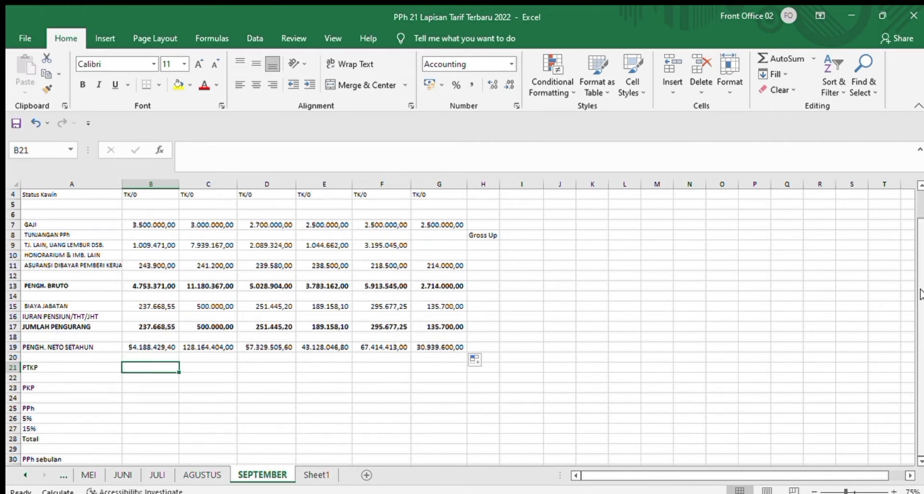
pyautogui.scroll(1, 909, 251)
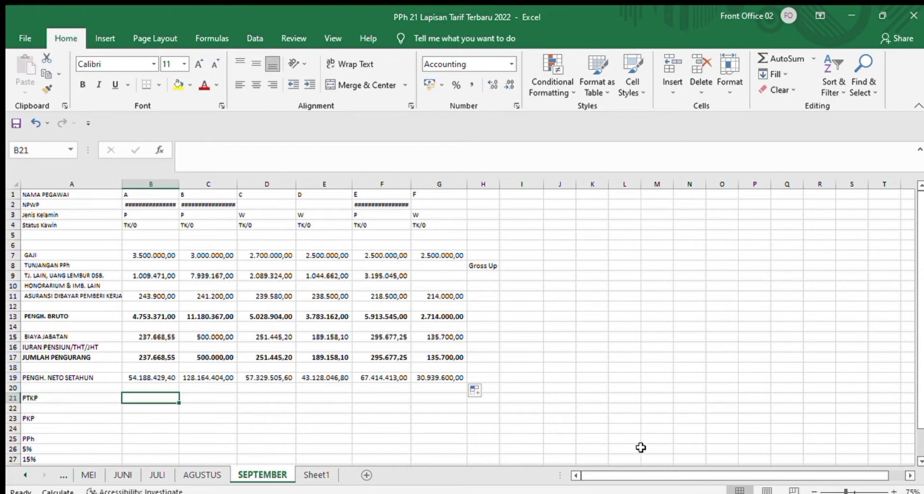
pyautogui.scroll(-1, 918, 311)
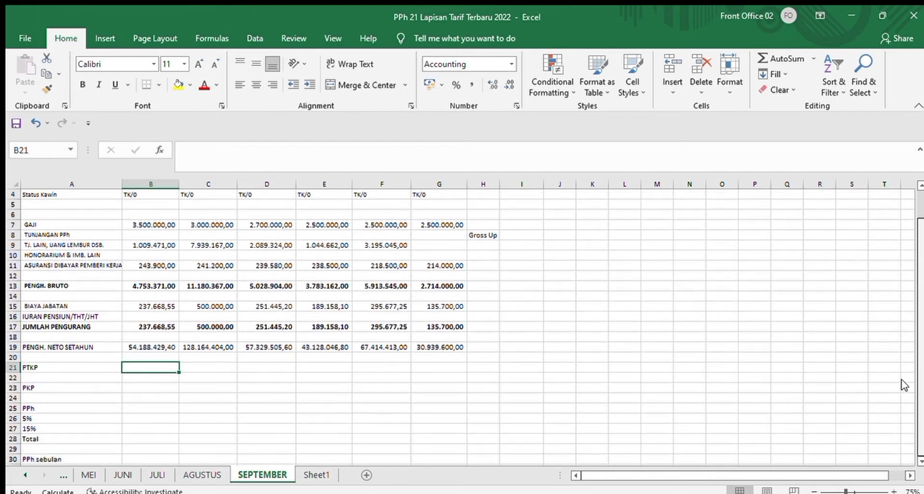
pyautogui.write('5')
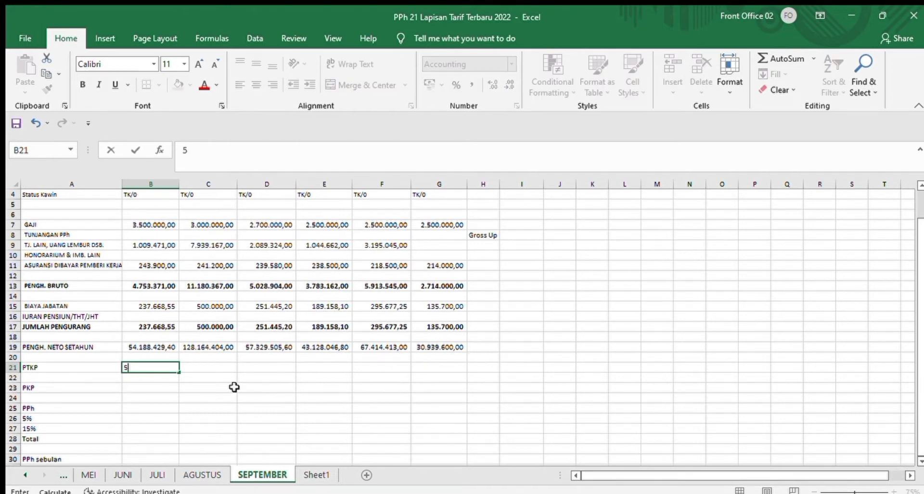
pyautogui.write('4.000.000')
pyautogui.press('Return')
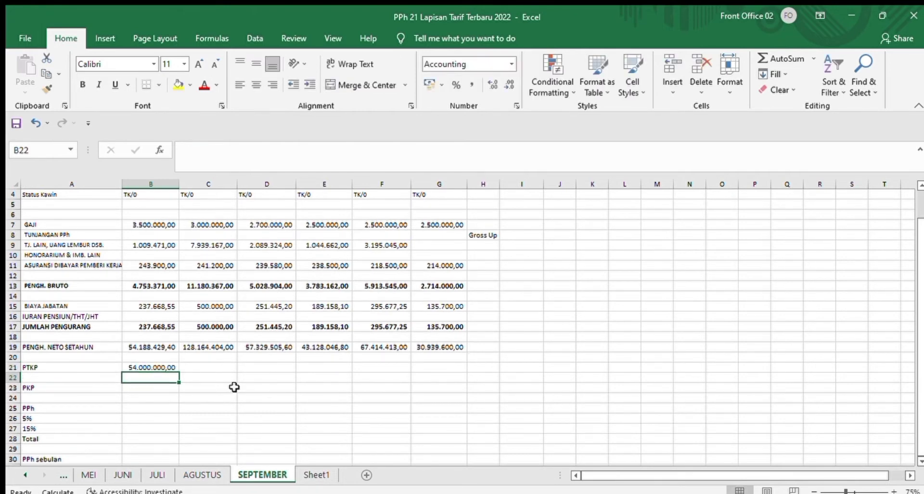
pyautogui.click(142, 366)
pyautogui.moveTo(176, 372); pyautogui.dragTo(445, 377)
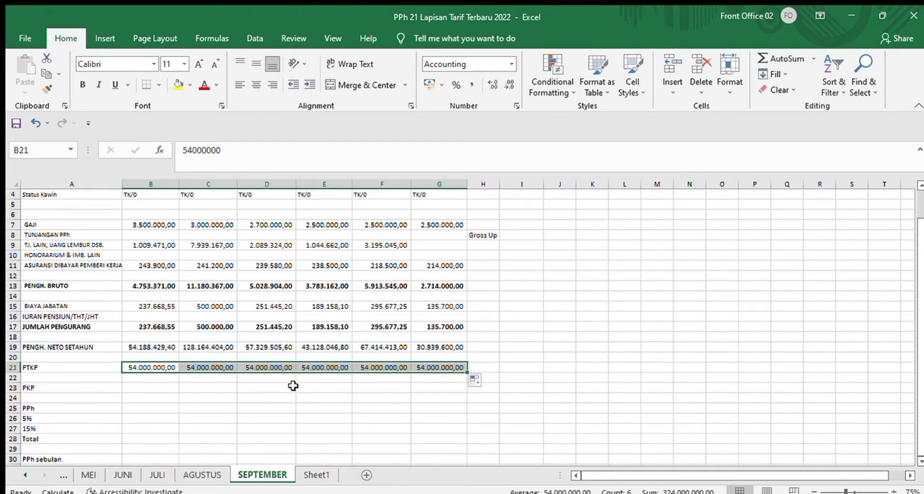
# Step: Calculate employee A's PKP in B23 with =IF((B19-B21)>0;FLOOR((B19-B21);1000);0)
pyautogui.click(142, 389)
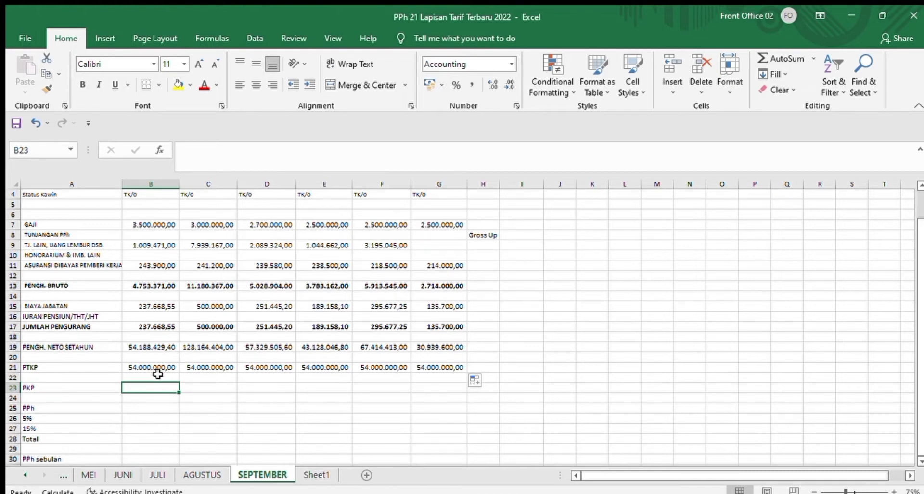
pyautogui.write('=')
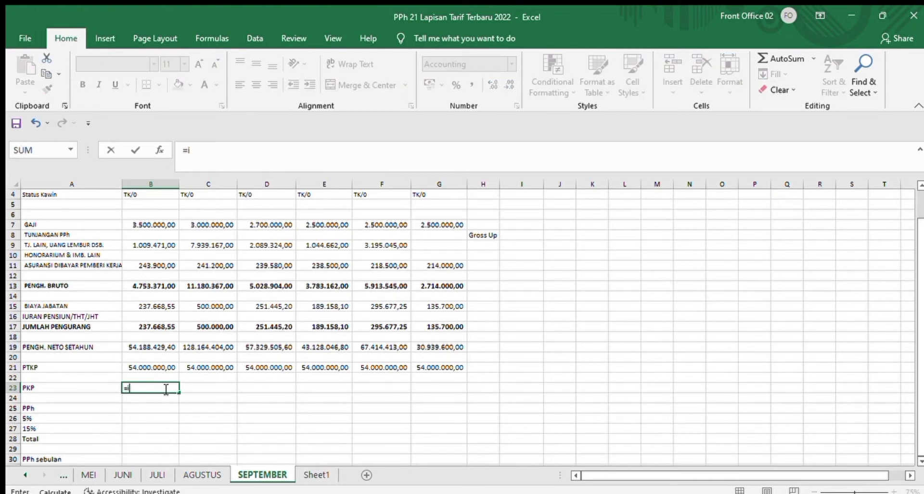
pyautogui.write('if')
pyautogui.press('Tab')
pyautogui.write('(')
pyautogui.click(157, 346)
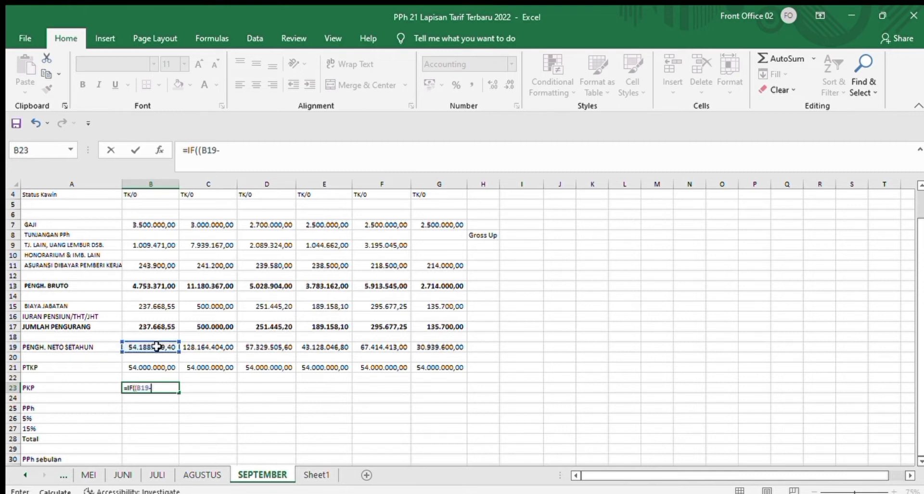
pyautogui.write('-')
pyautogui.click(154, 366)
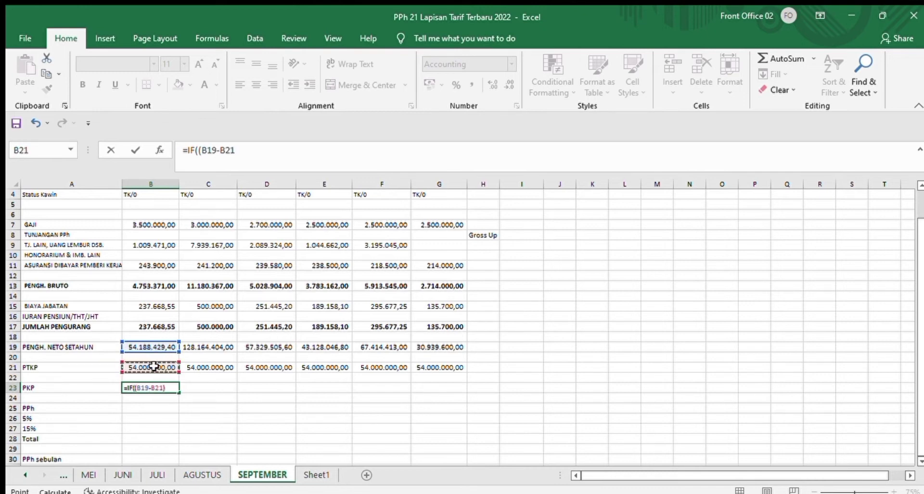
pyautogui.write(')')
pyautogui.write('>')
pyautogui.write('0')
pyautogui.write(';')
pyautogui.write('90')
pyautogui.press('BackSpace')
pyautogui.press('BackSpace')
pyautogui.write('FLOOR')
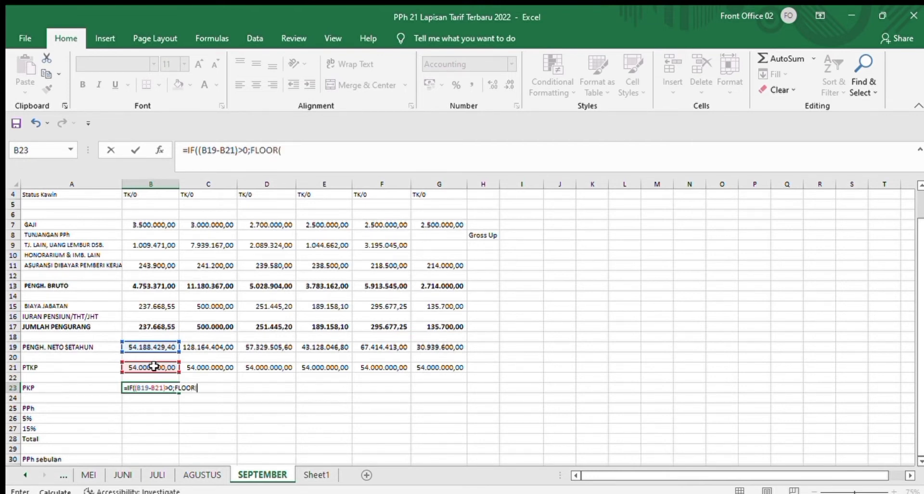
pyautogui.write('((')
pyautogui.click(144, 346)
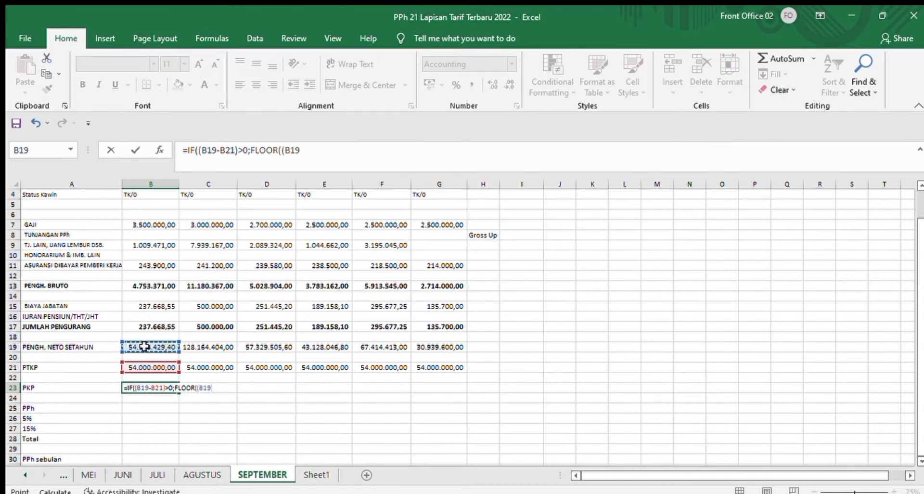
pyautogui.write('-')
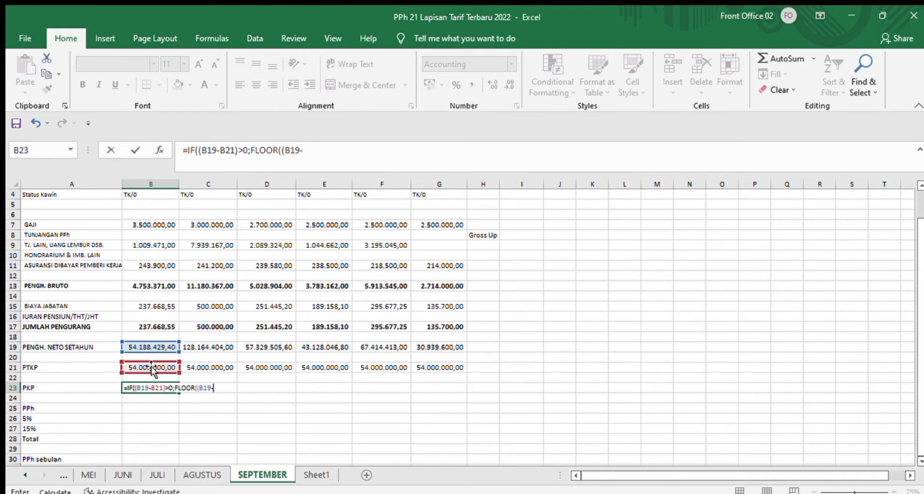
pyautogui.click(150, 367)
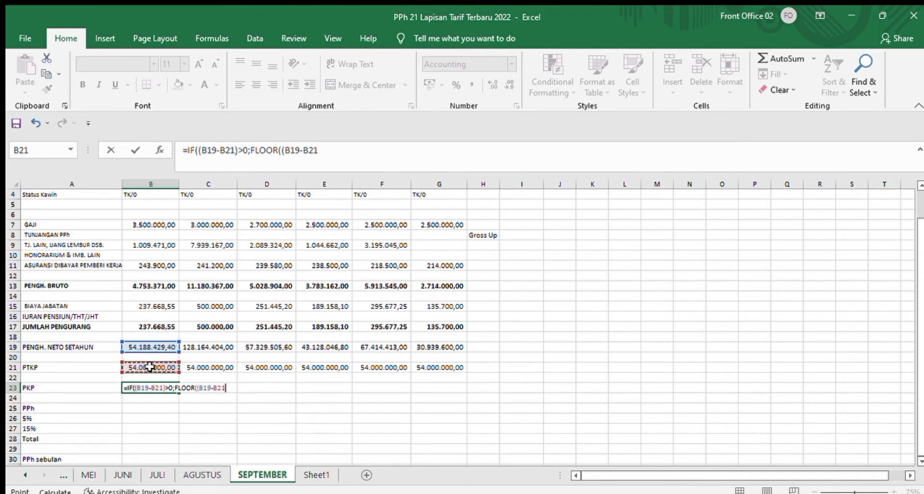
pyautogui.write(');1000')
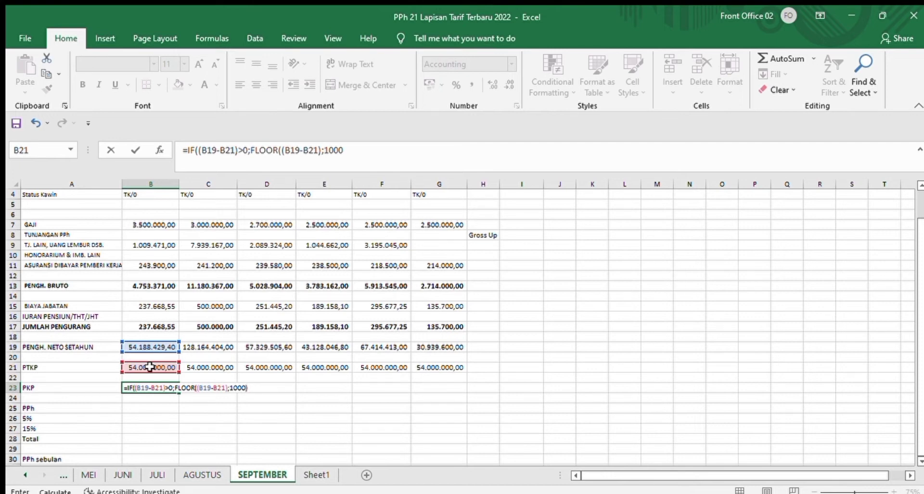
pyautogui.write(')')
pyautogui.write(';0)')
pyautogui.press('Return')
# Step: Copy the PKP formula from B23 across to G23
pyautogui.click(169, 387)
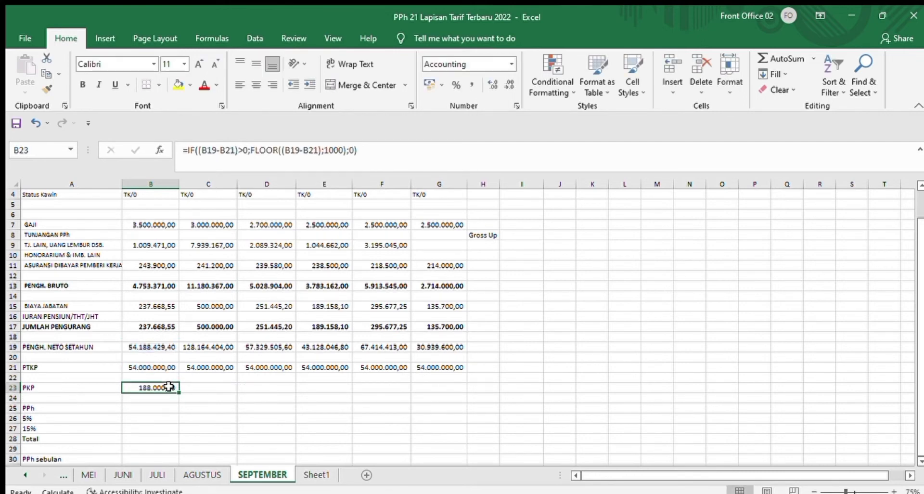
pyautogui.moveTo(178, 392); pyautogui.dragTo(448, 385)
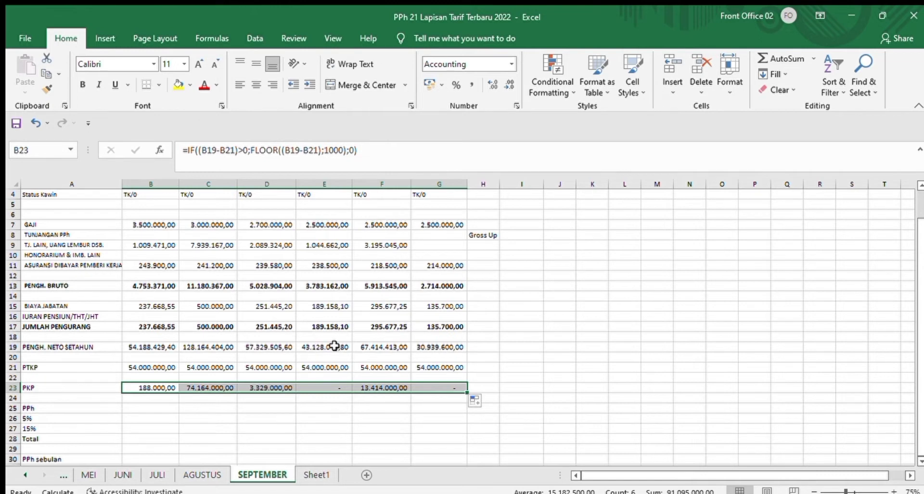
pyautogui.click(343, 384)
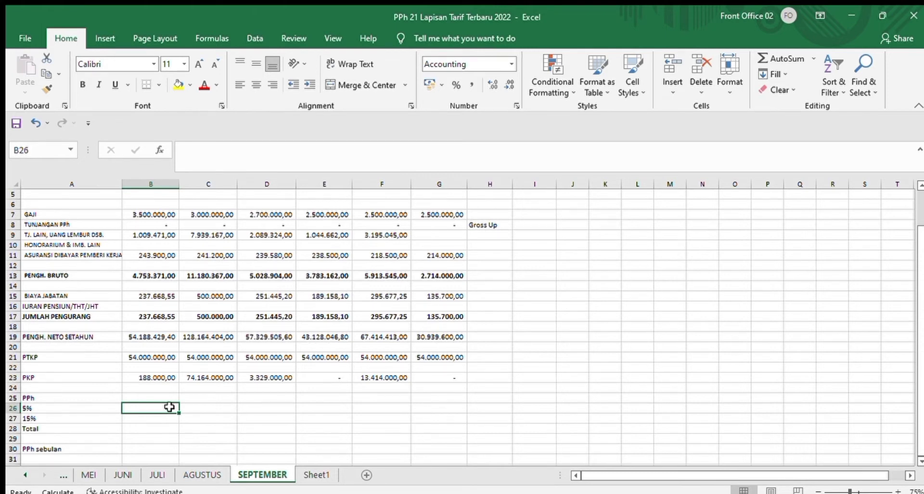
# Step: Calculate the 5% tax layer in B26 with =IF(B23>60000000;(60000000*5%);(B23*5%)) and copy the formula across to G26
pyautogui.write('=')
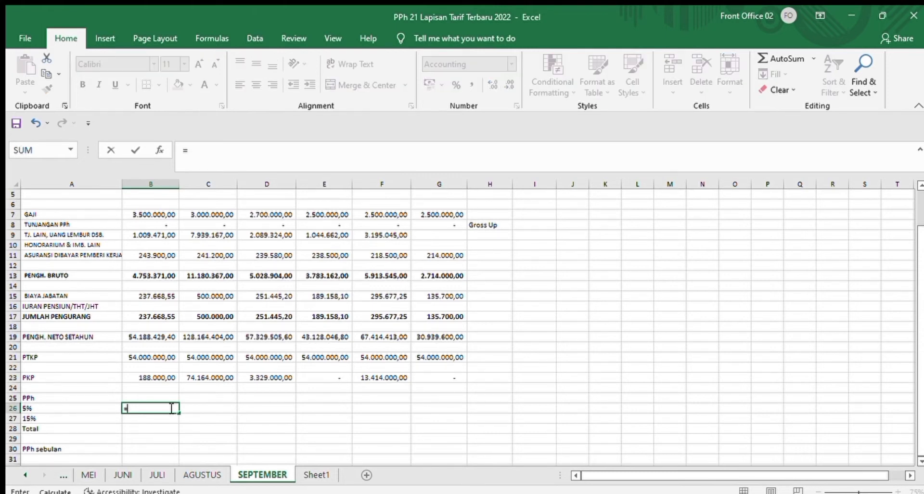
pyautogui.write('IF(')
pyautogui.click(162, 375)
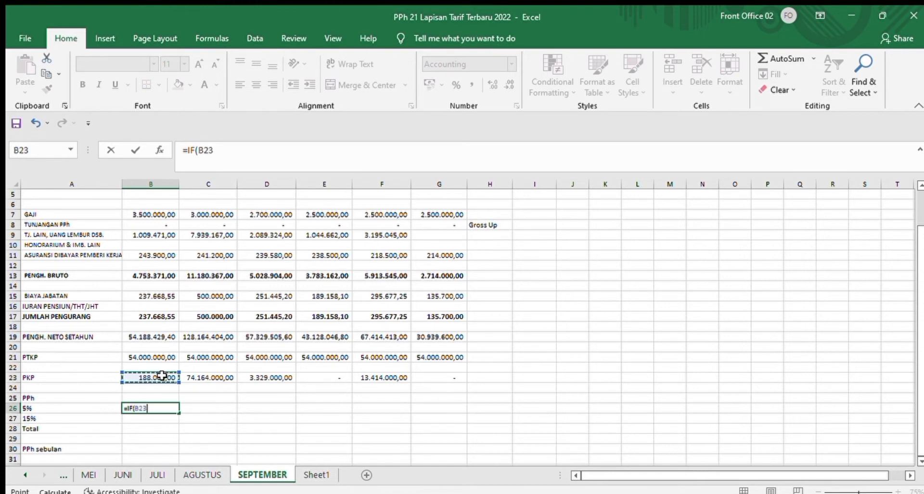
pyautogui.write('>60000000')
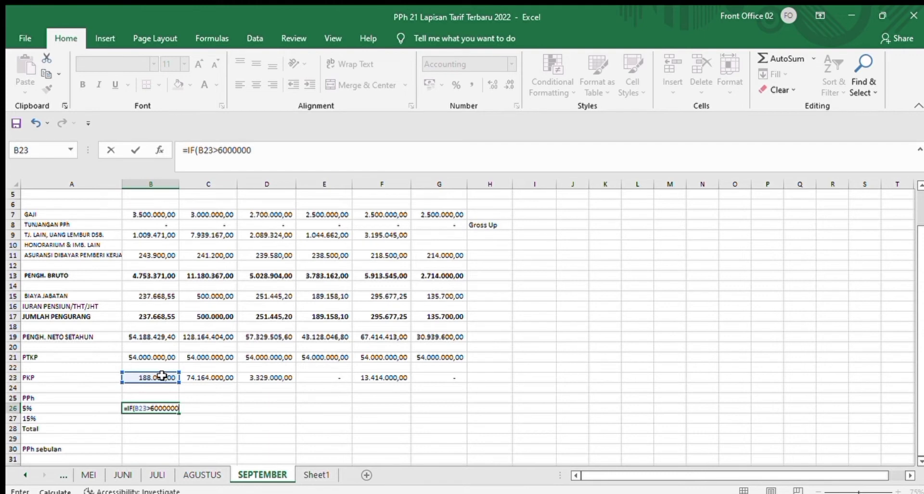
pyautogui.write('0;(60000000')
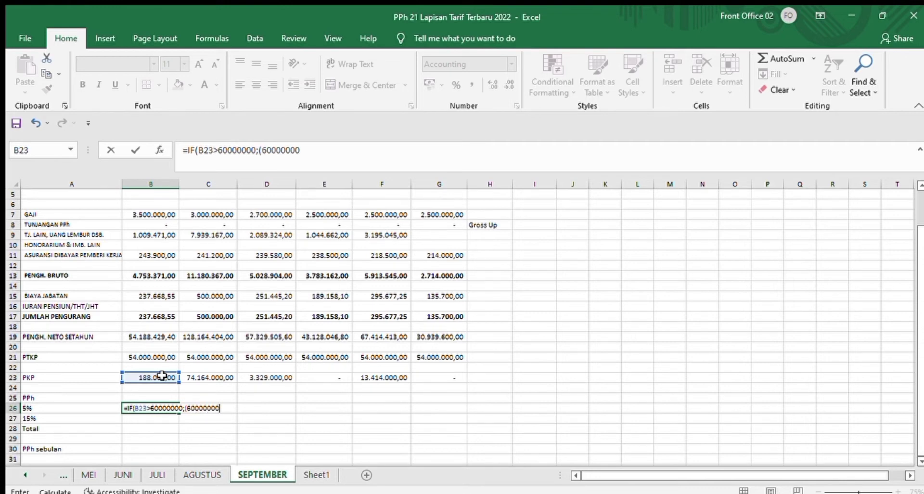
pyautogui.write('*5%);(')
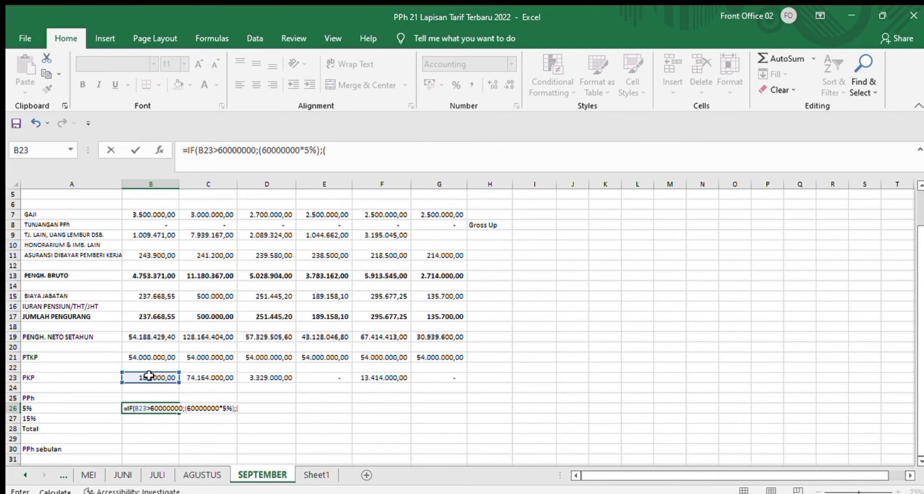
pyautogui.click(148, 375)
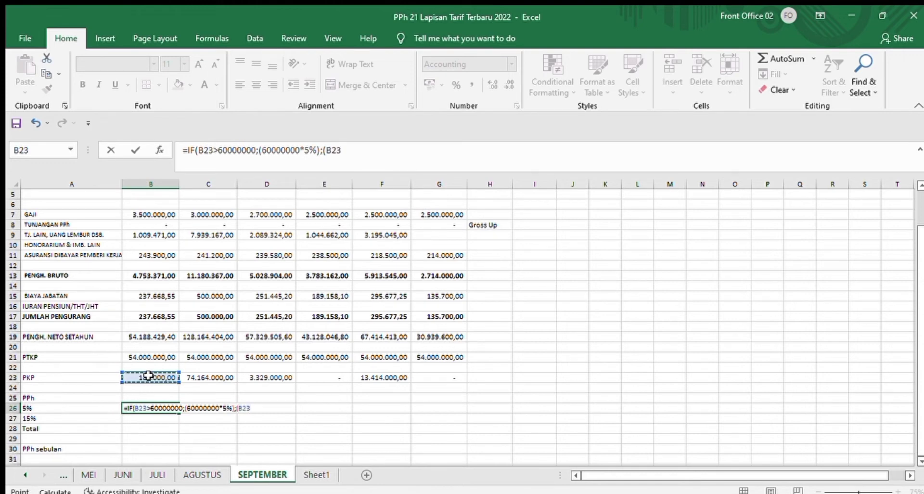
pyautogui.write('*5%))')
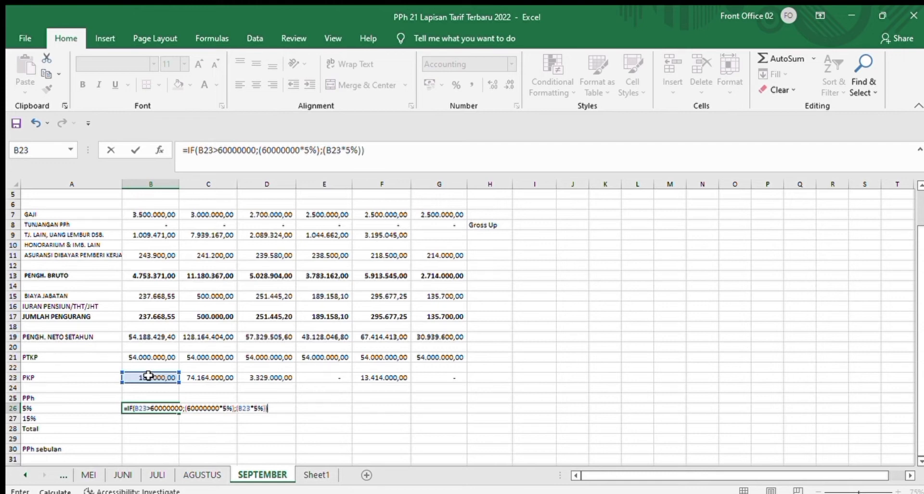
pyautogui.press('Return')
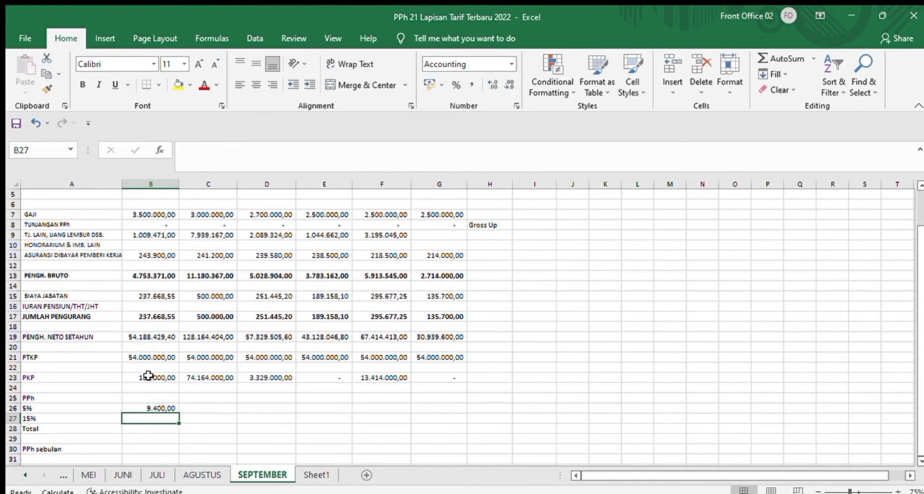
pyautogui.click(160, 407)
pyautogui.moveTo(179, 412); pyautogui.dragTo(467, 419)
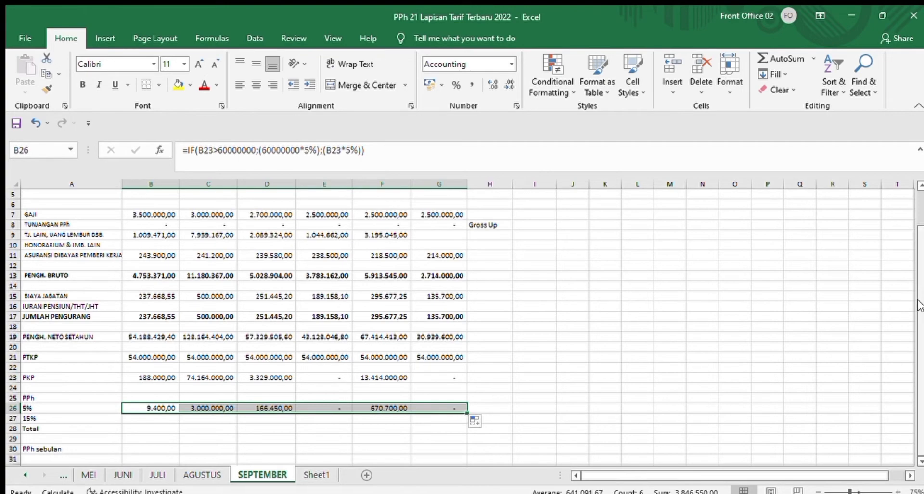
# Step: Apply the 120% rate for employee C, who has no NPWP, by changing D26 to =120%*(IF(D23>60000000;(60000000*5%);(D23*5%)))
pyautogui.scroll(2, 911, 249)
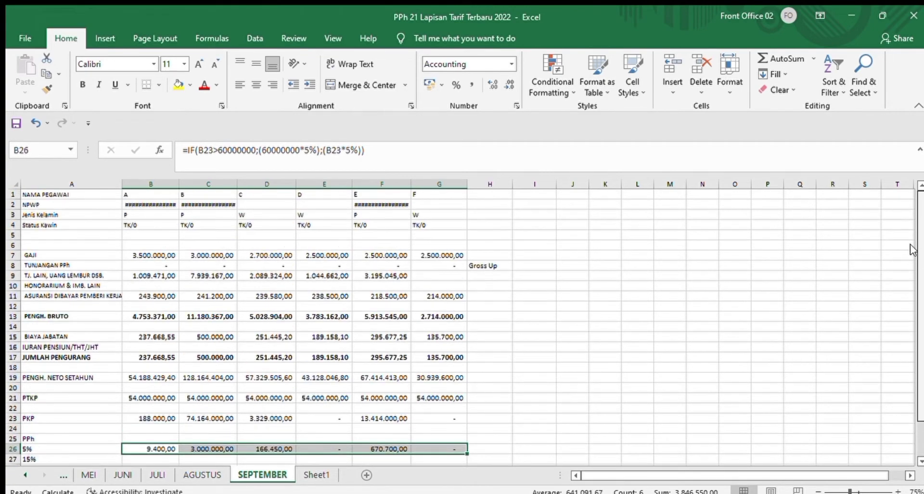
pyautogui.scroll(-1, 909, 266)
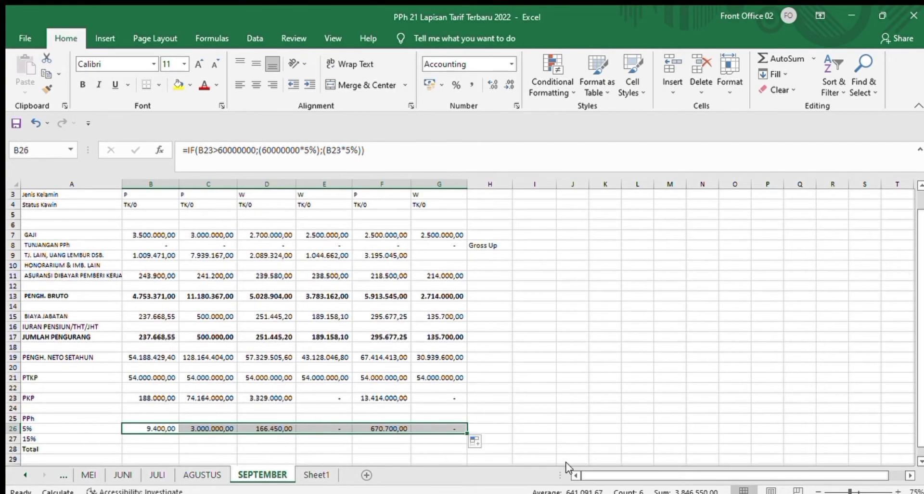
pyautogui.click(291, 434)
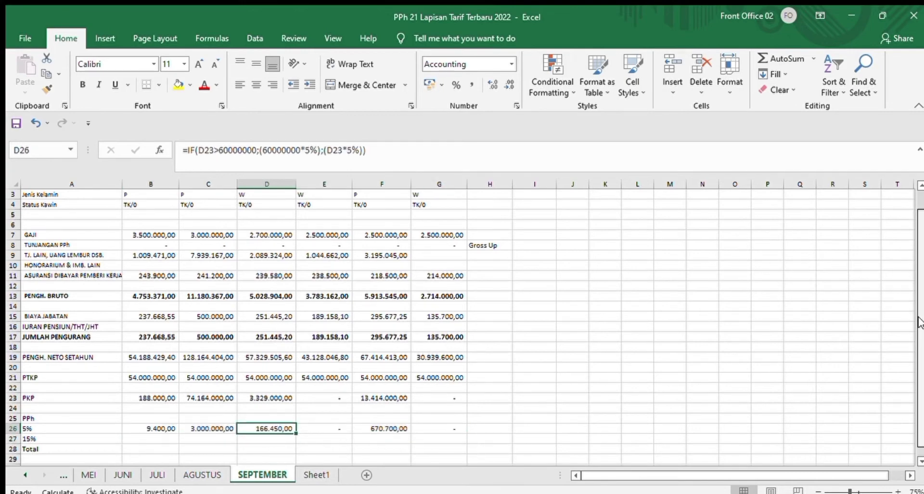
pyautogui.scroll(1, 919, 322)
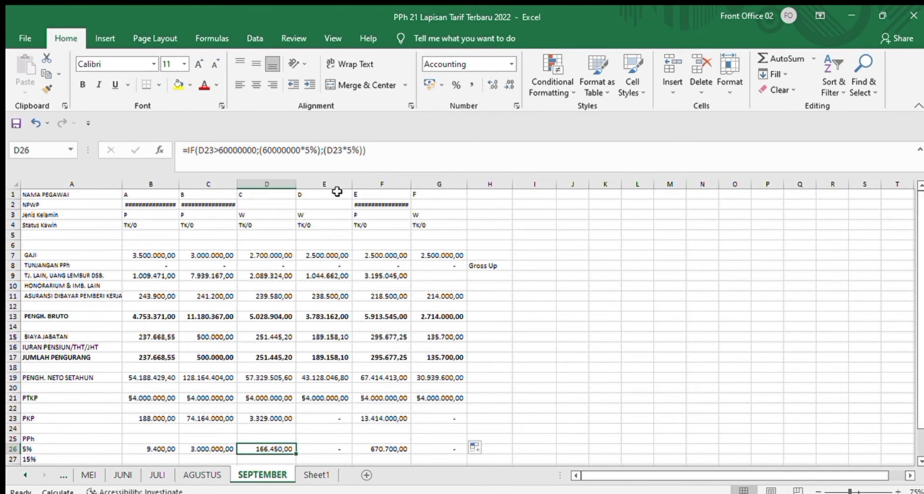
pyautogui.click(264, 205)
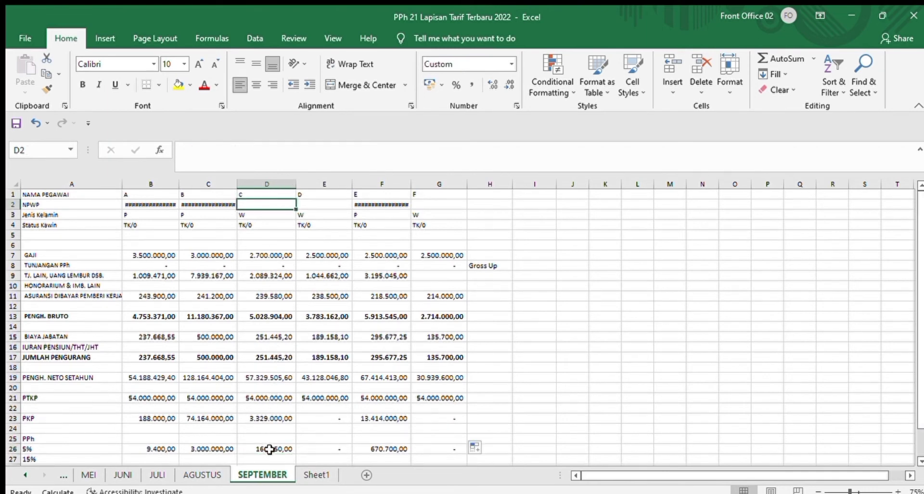
pyautogui.click(270, 448)
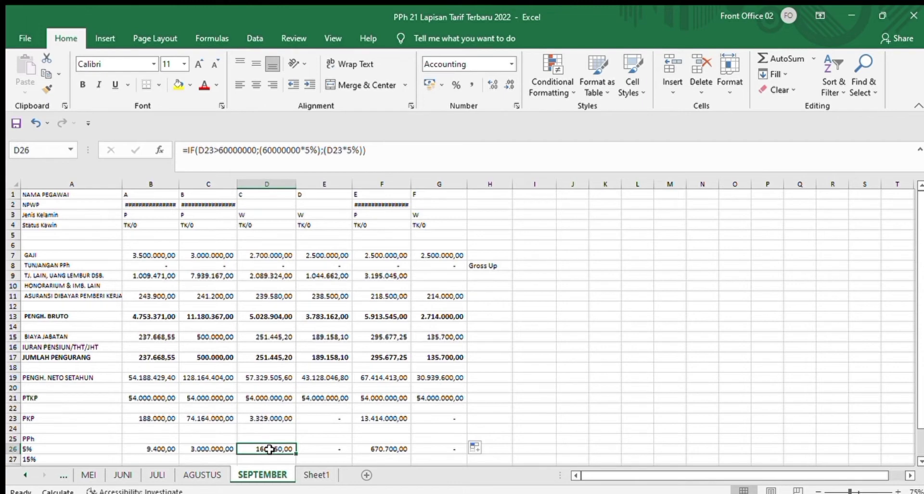
pyautogui.click(189, 153)
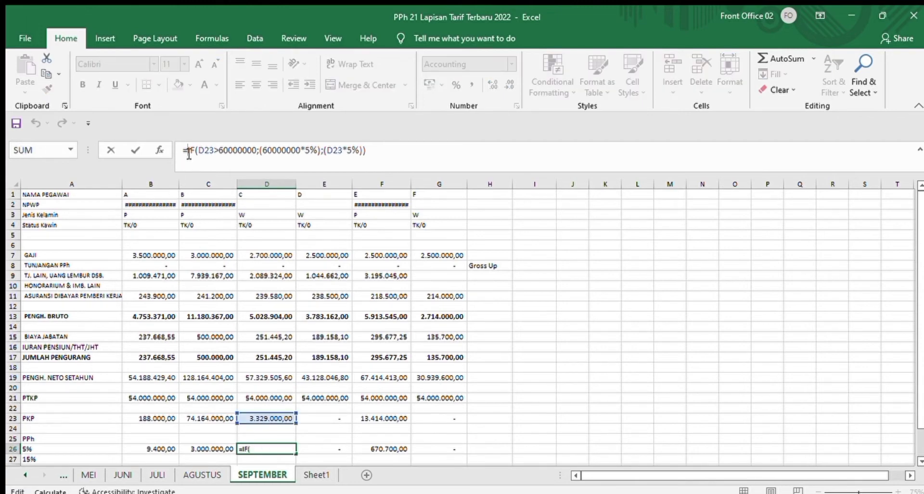
pyautogui.write('(')
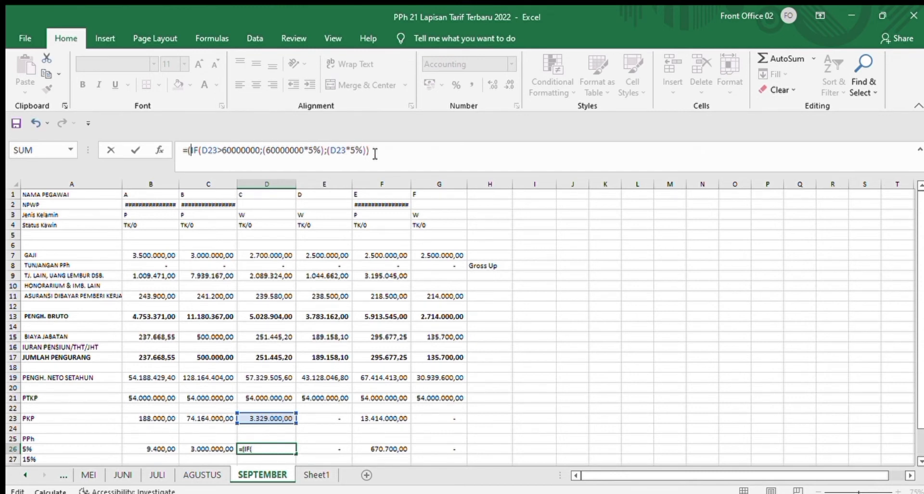
pyautogui.click(383, 153)
pyautogui.write(')')
pyautogui.click(189, 153)
pyautogui.write('12')
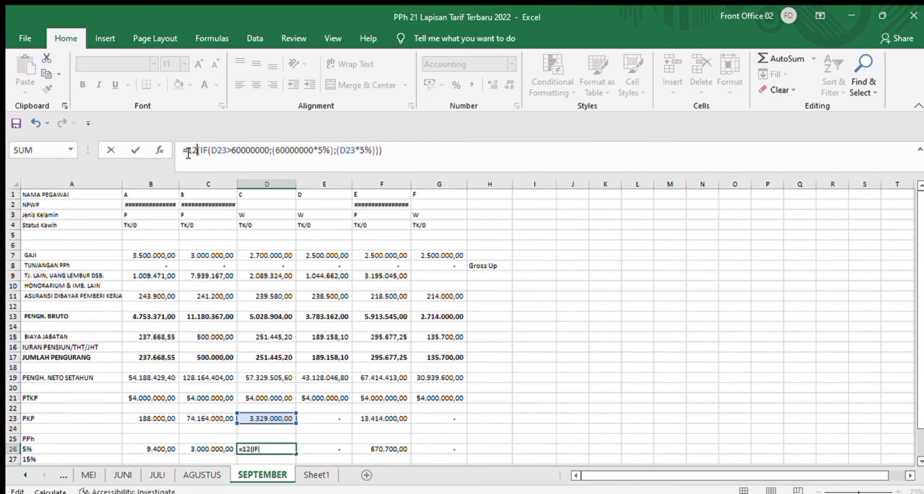
pyautogui.write('0%')
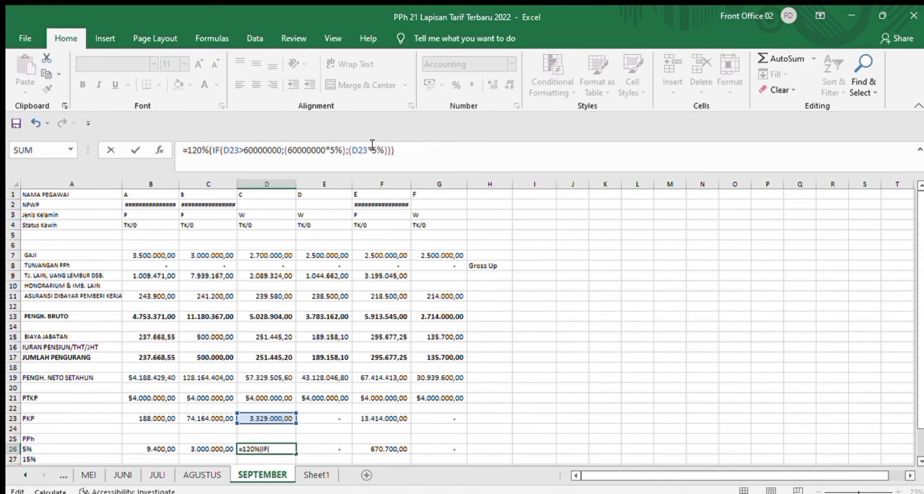
pyautogui.write('*')
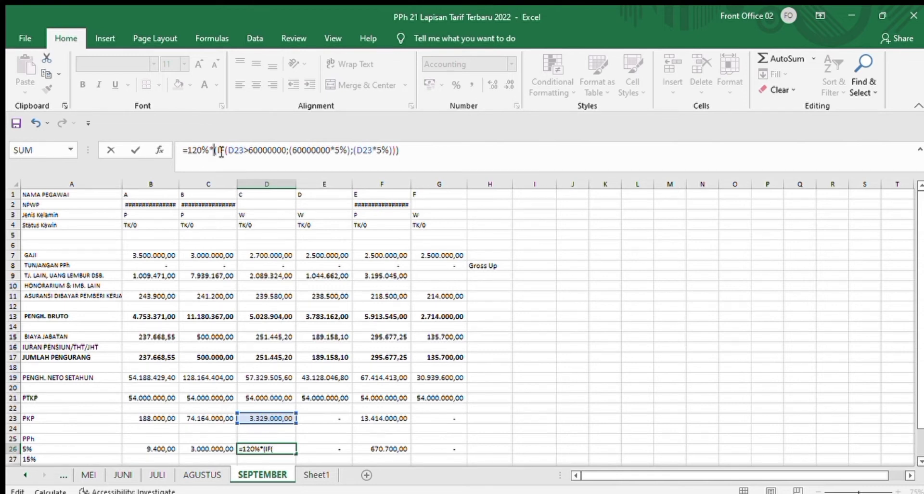
pyautogui.press('Return')
pyautogui.scroll(-1, 191, 433)
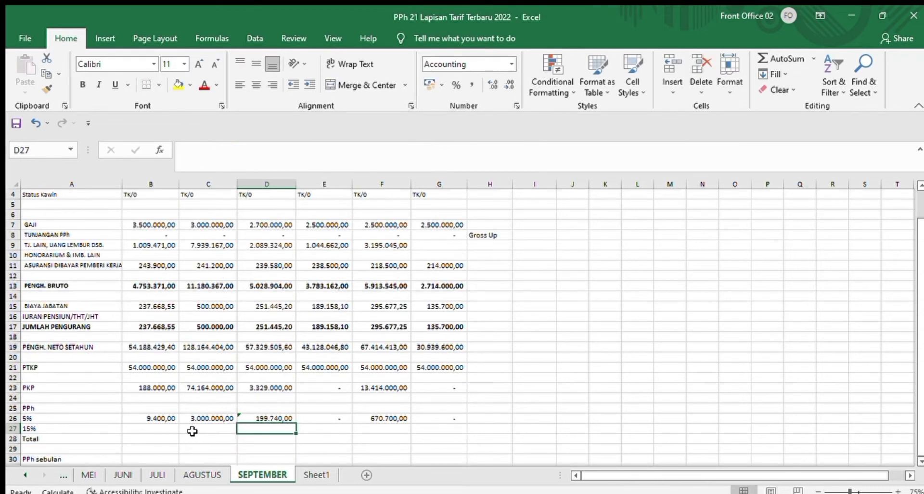
pyautogui.click(150, 430)
pyautogui.write('=')
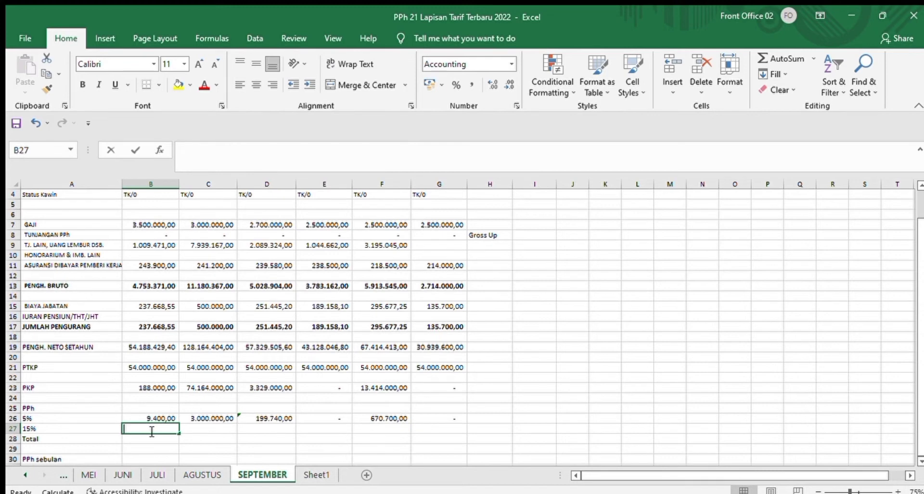
pyautogui.write('IF')
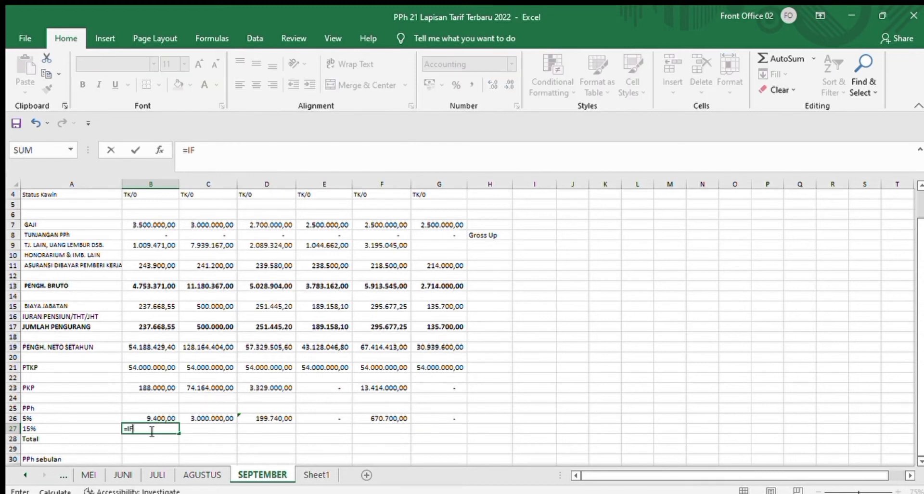
pyautogui.write('(')
pyautogui.click(137, 387)
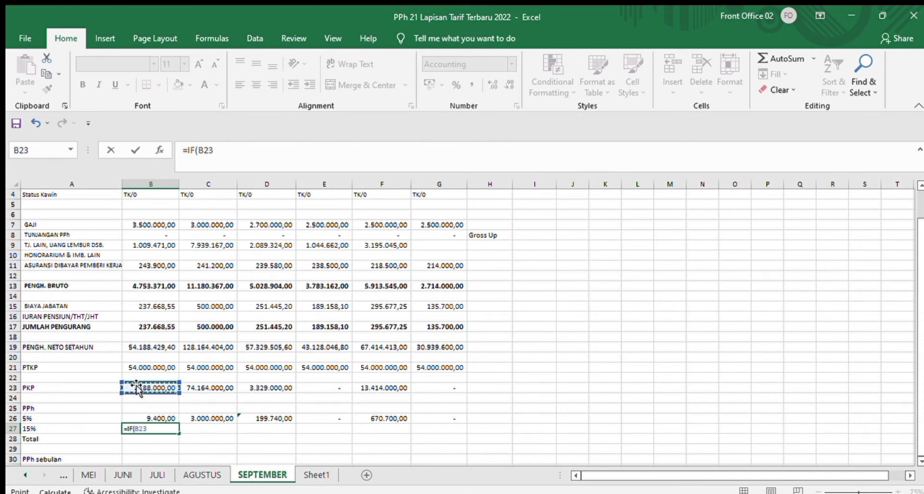
pyautogui.write('>60000000;((')
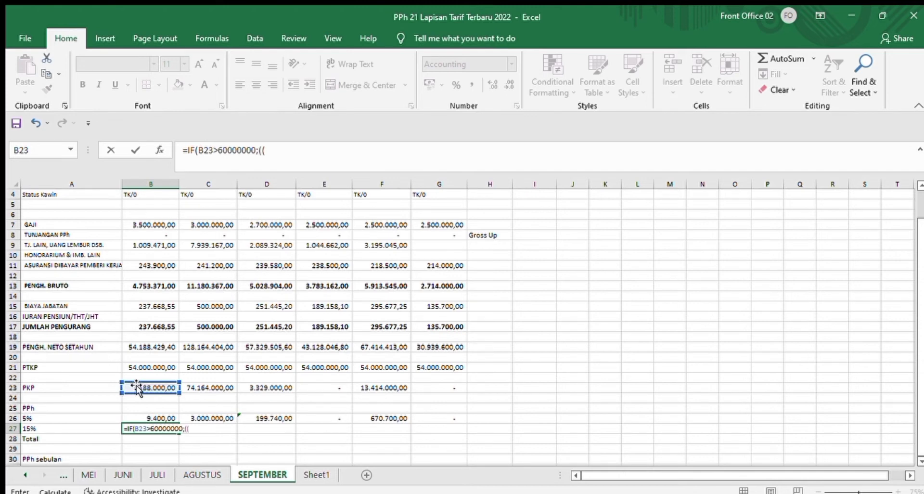
pyautogui.click(135, 387)
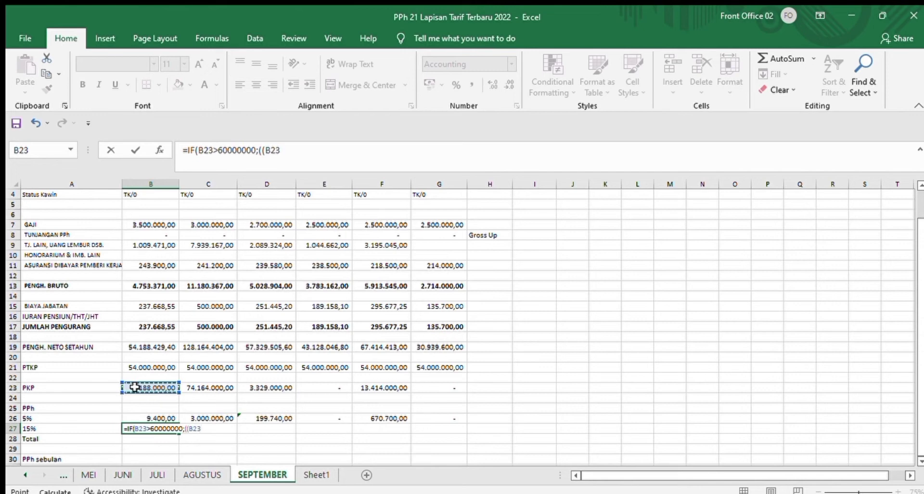
pyautogui.write('-60000')
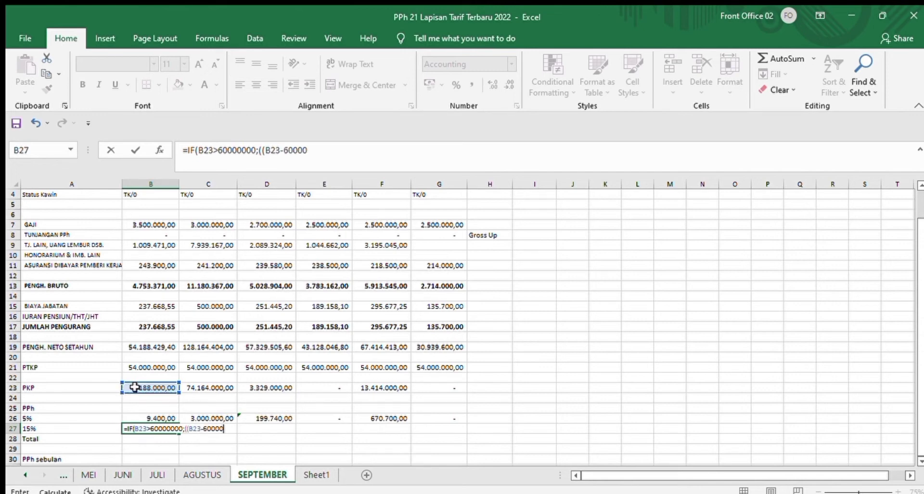
pyautogui.write('000')
pyautogui.write(')*15')
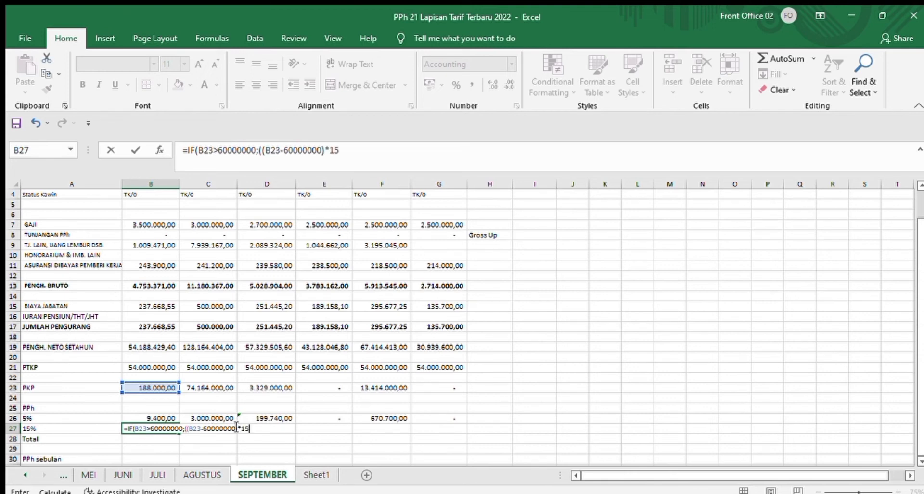
pyautogui.write('%)')
pyautogui.write(';0)')
pyautogui.hotkey('ctrl', 'Return')
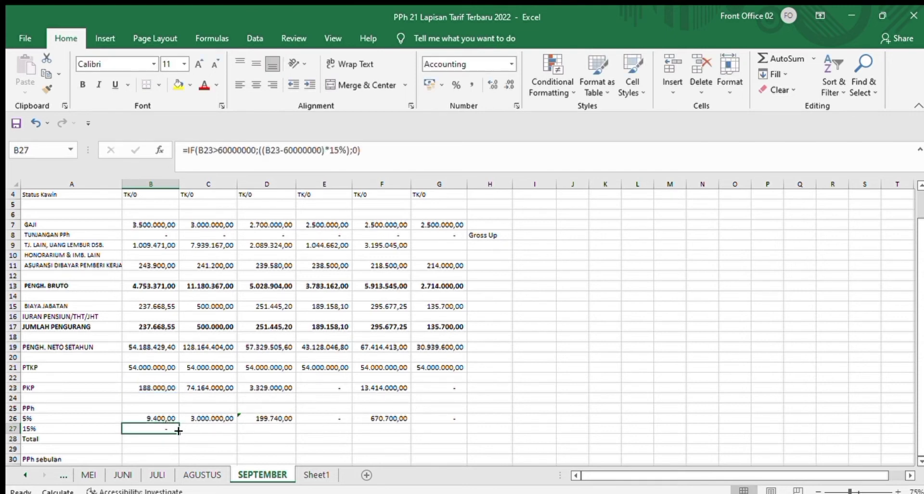
pyautogui.moveTo(179, 432); pyautogui.dragTo(481, 432)
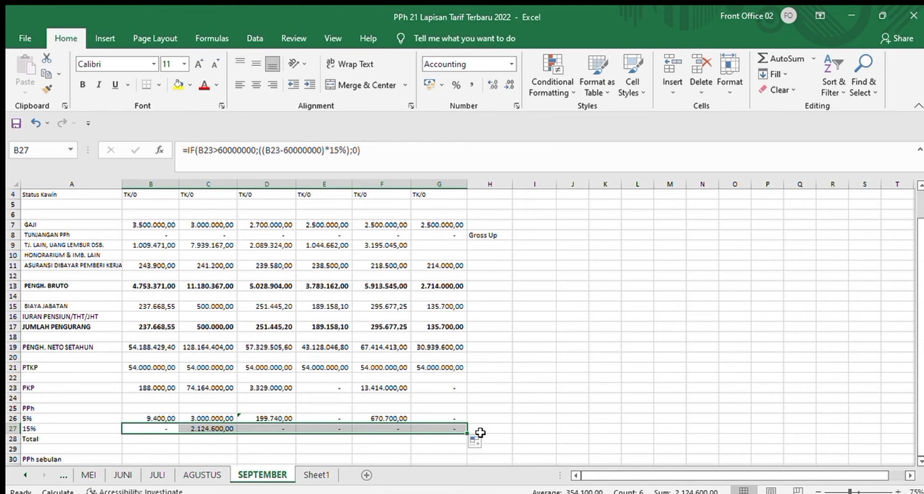
# Step: Total the annual PPh layers in B28 with =SUM(B26:B27) and copy the formula across to G28
pyautogui.click(169, 438)
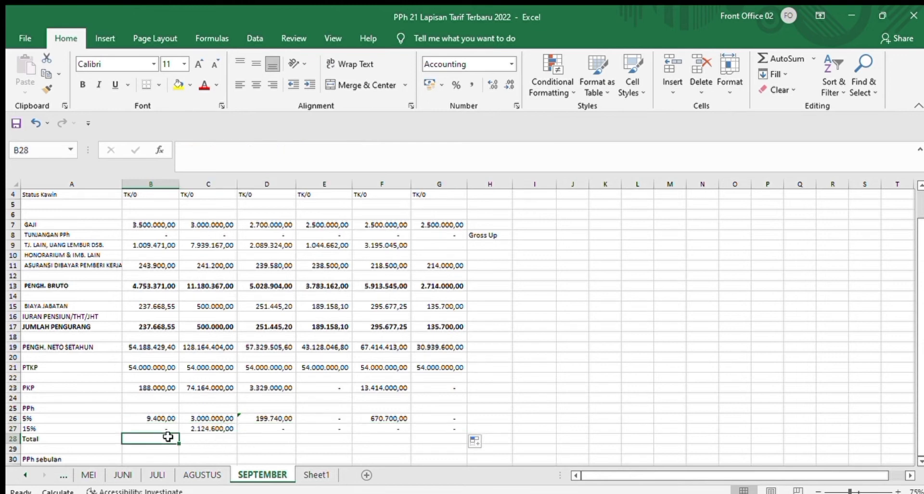
pyautogui.write('=SUM')
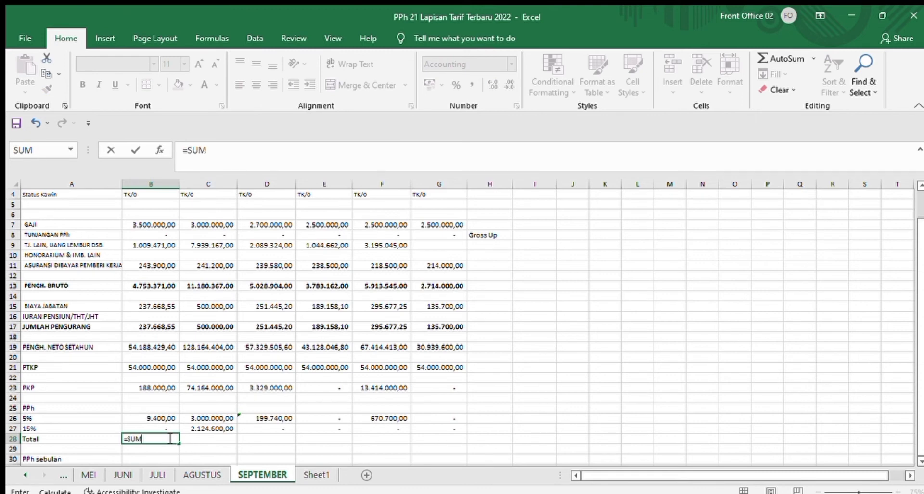
pyautogui.write('(')
pyautogui.click(140, 418)
pyautogui.moveTo(140, 418); pyautogui.dragTo(140, 424)
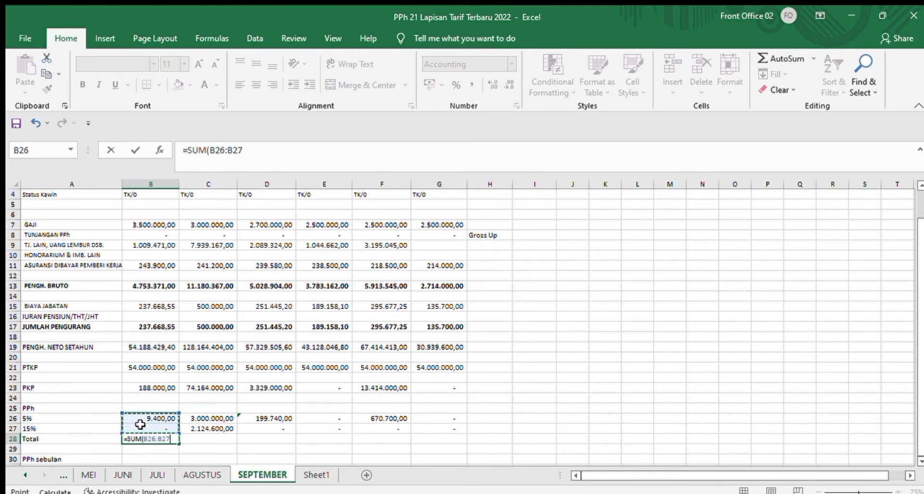
pyautogui.write(')')
pyautogui.press('Return')
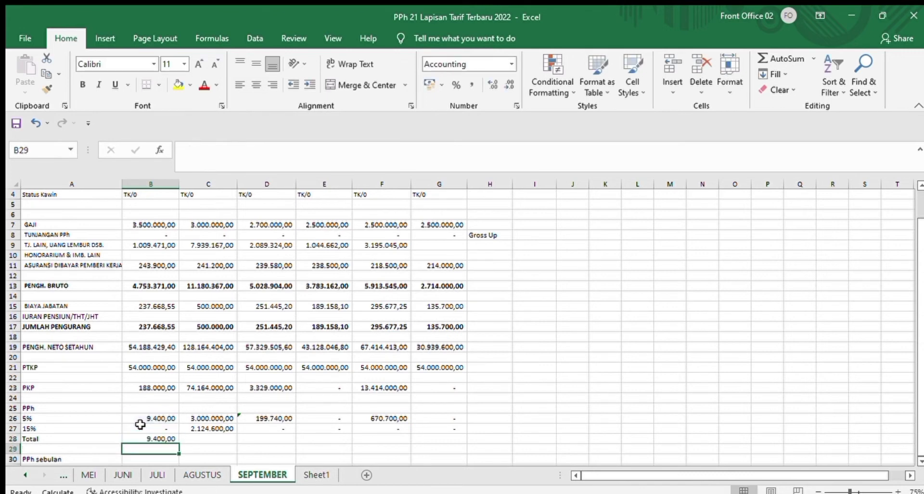
pyautogui.click(165, 435)
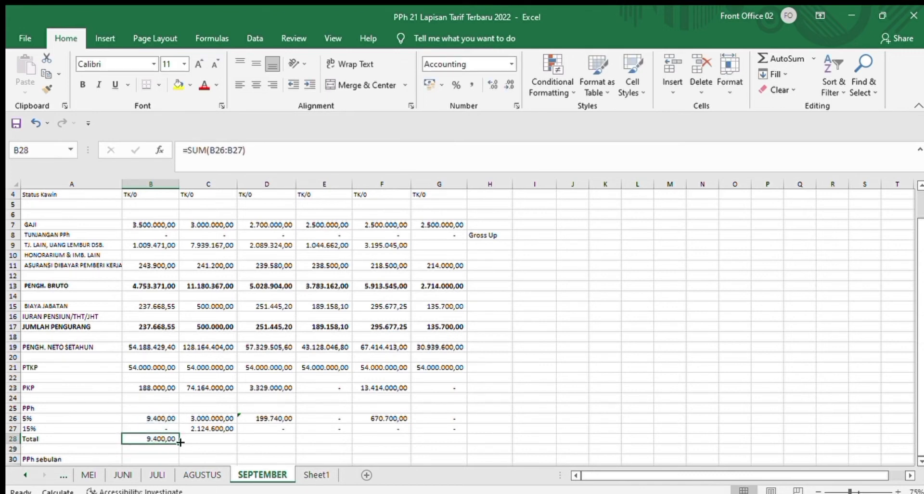
pyautogui.moveTo(180, 442); pyautogui.dragTo(444, 440)
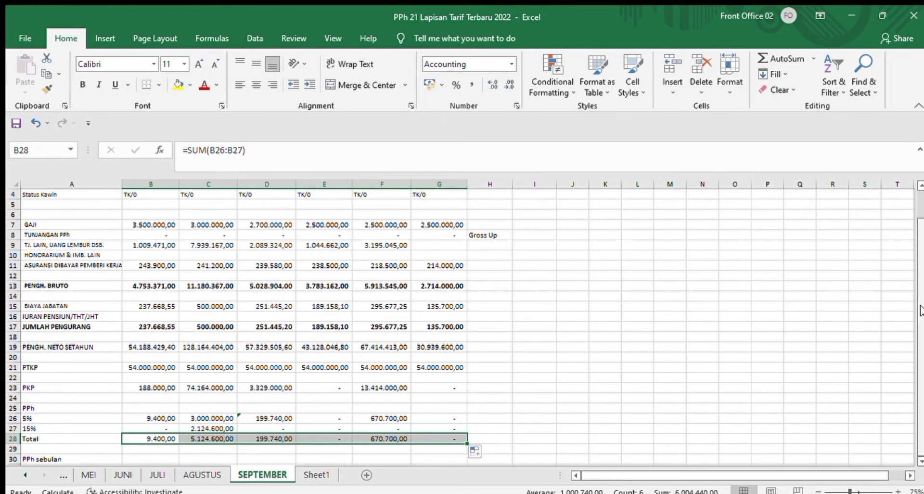
pyautogui.click(330, 440)
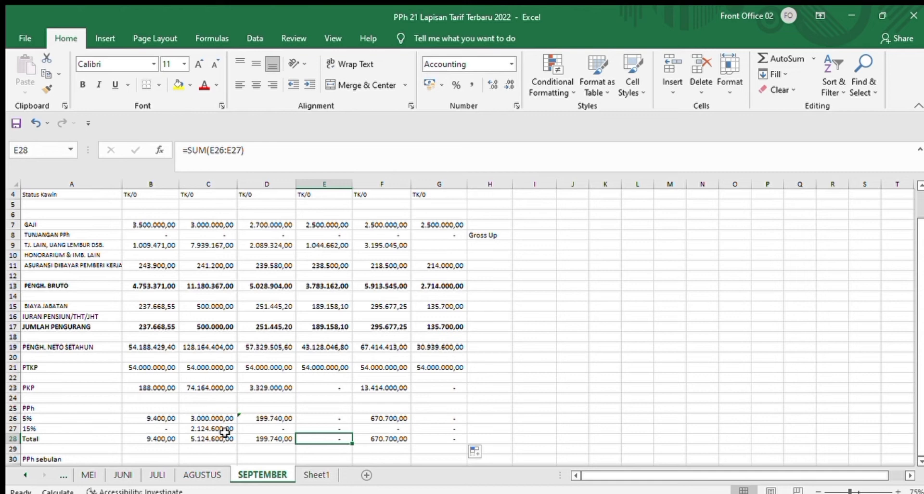
# Step: Calculate the monthly PPh in B30 with =ROUND((B28/12);0) and copy the formula across to G30
pyautogui.click(151, 455)
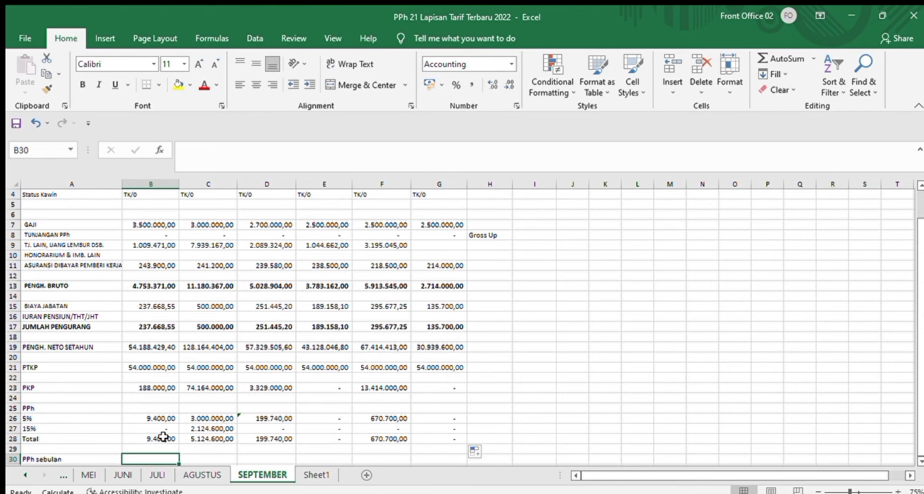
pyautogui.write('=ROUND')
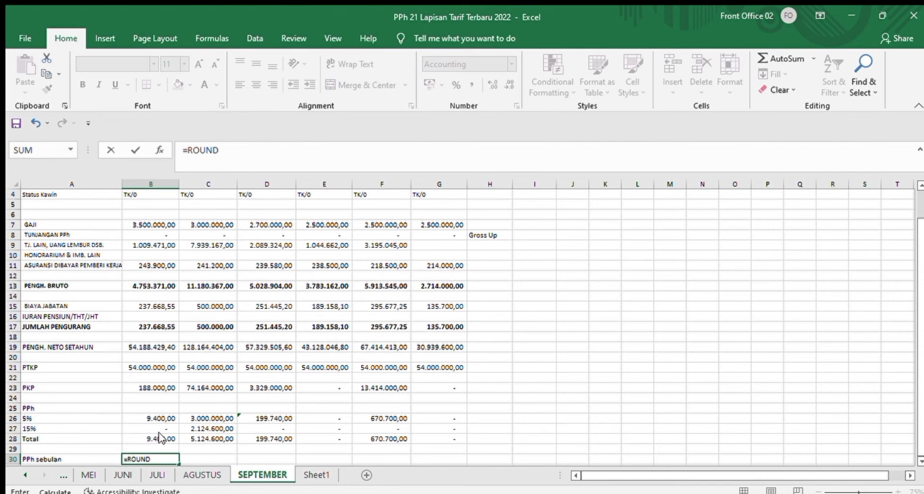
pyautogui.write('((')
pyautogui.click(163, 438)
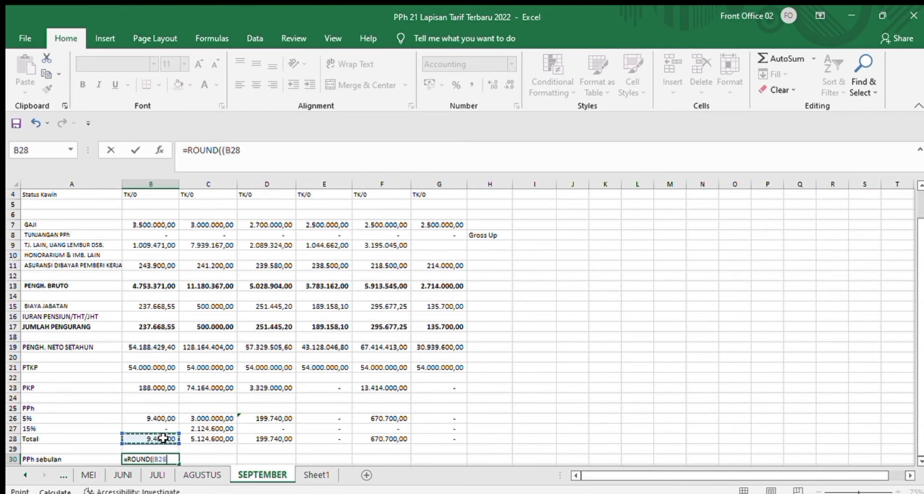
pyautogui.write('/12);0')
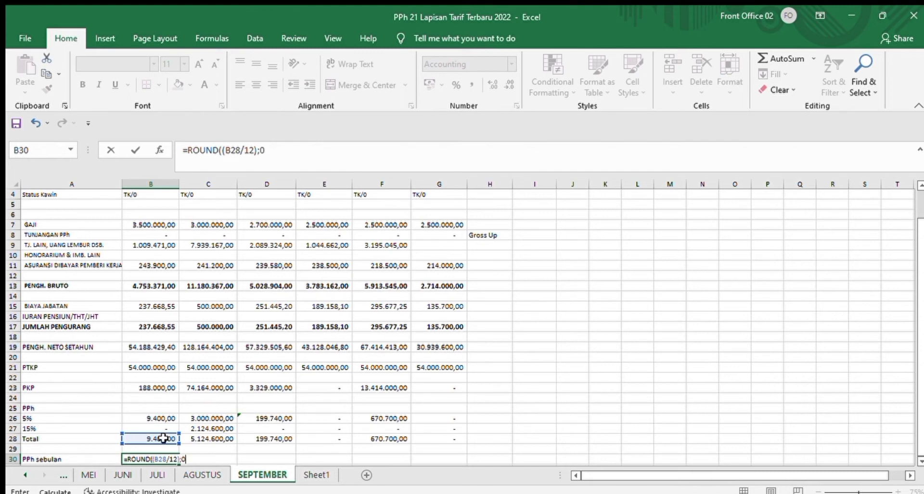
pyautogui.write(')')
pyautogui.press('Return')
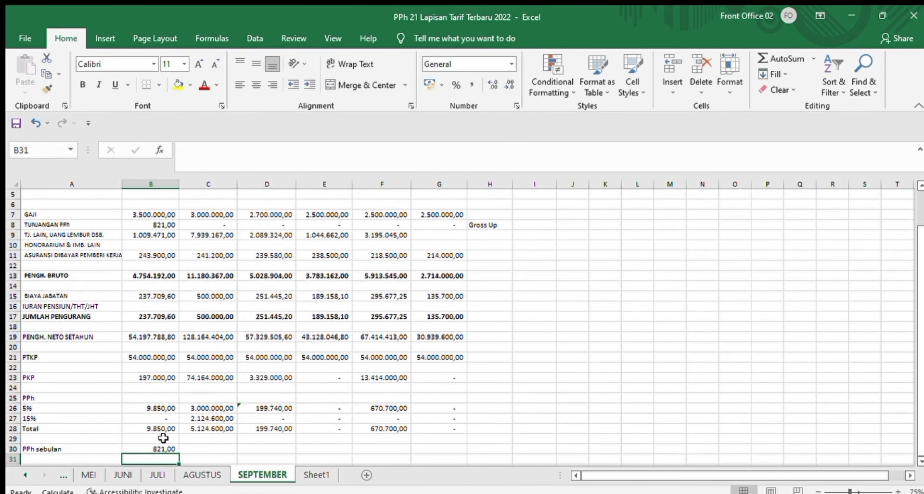
pyautogui.click(170, 448)
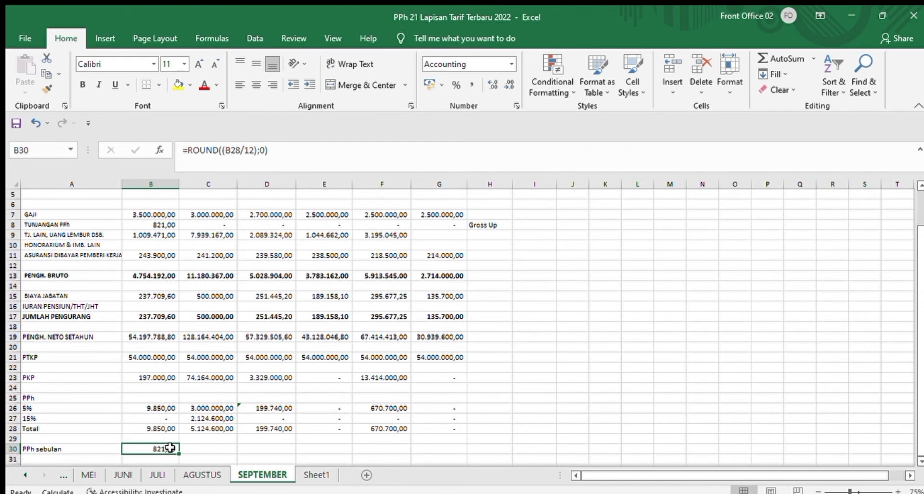
pyautogui.moveTo(179, 453); pyautogui.dragTo(461, 457)
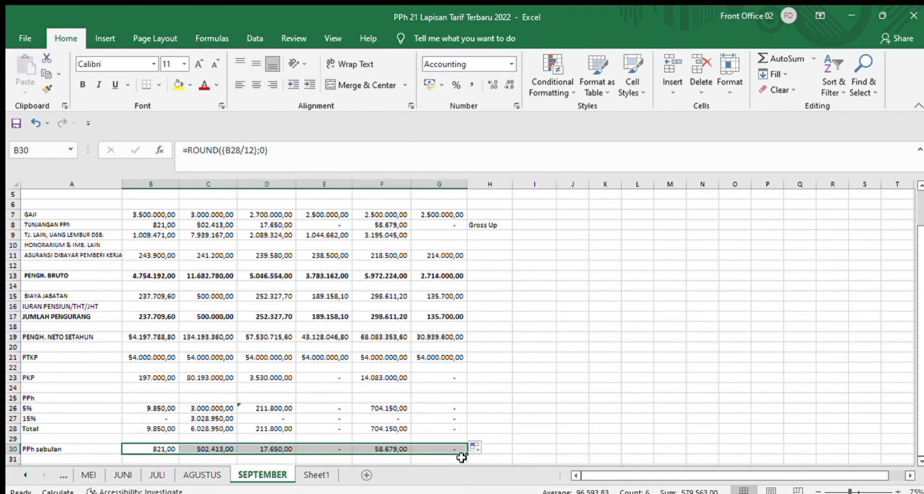
# Step: Clear the TUNJANGAN PPh values in B8:G8
pyautogui.moveTo(920, 321); pyautogui.dragTo(919, 311)
pyautogui.click(172, 234)
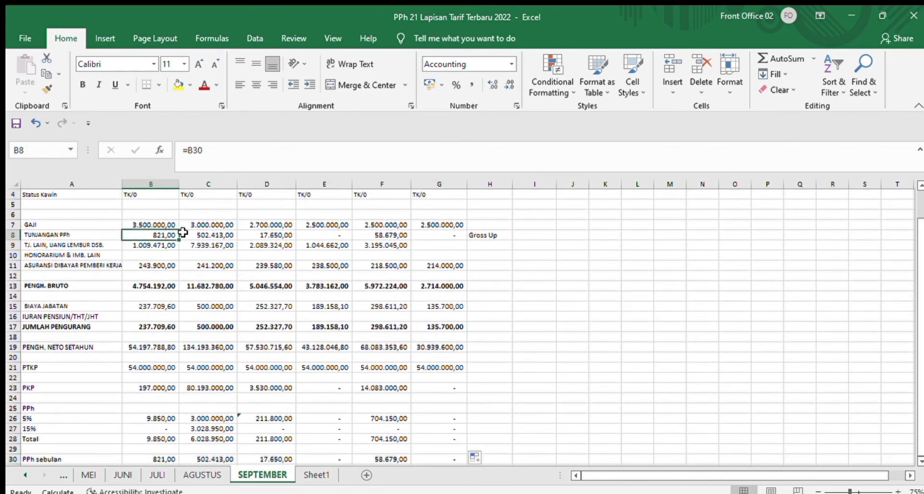
pyautogui.moveTo(183, 233); pyautogui.dragTo(450, 236)
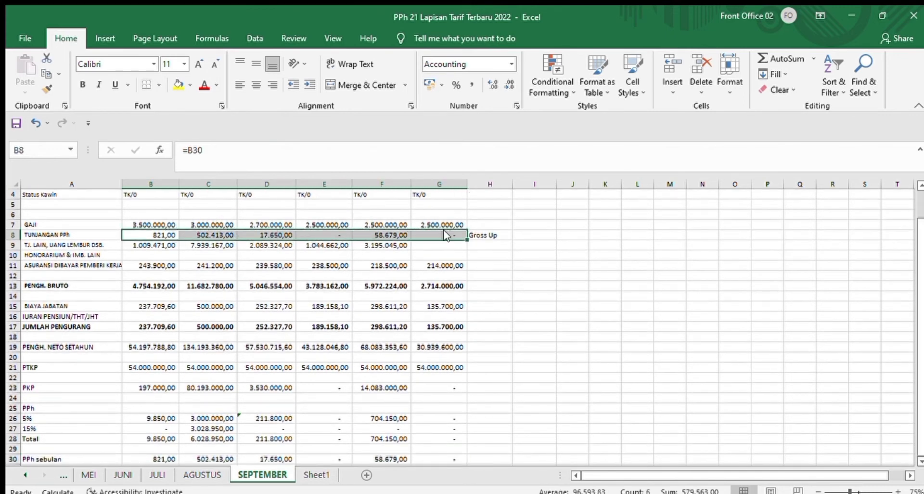
pyautogui.press('Delete')
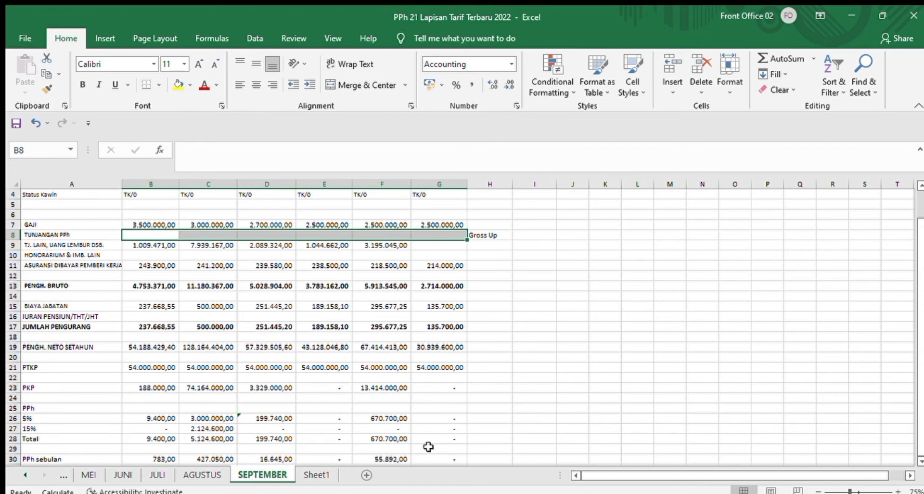
pyautogui.click(448, 437)
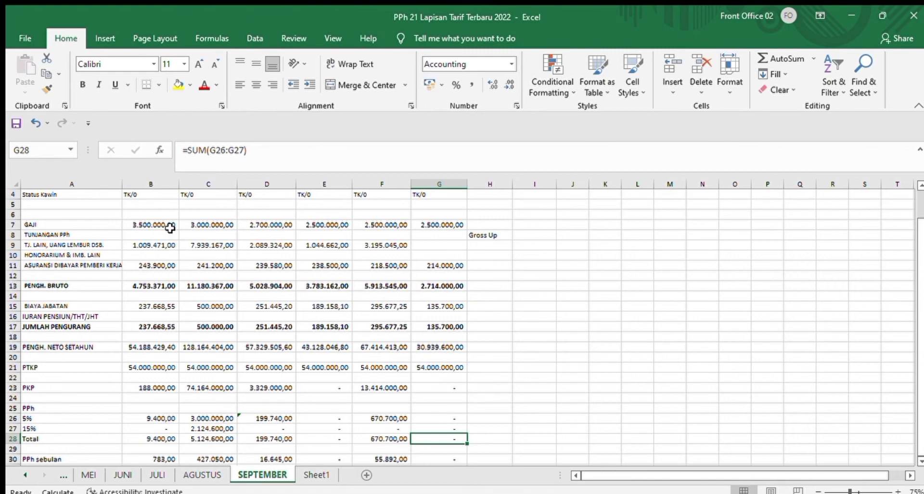
pyautogui.click(21, 34)
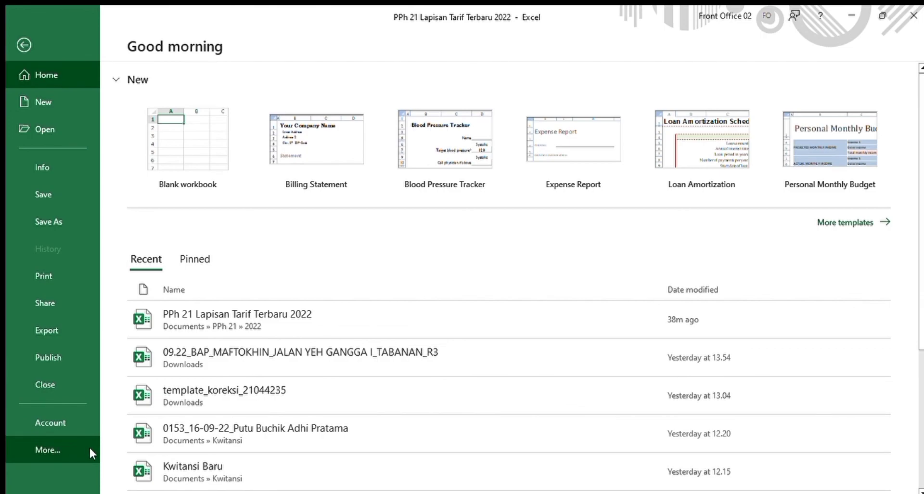
pyautogui.press('Escape')
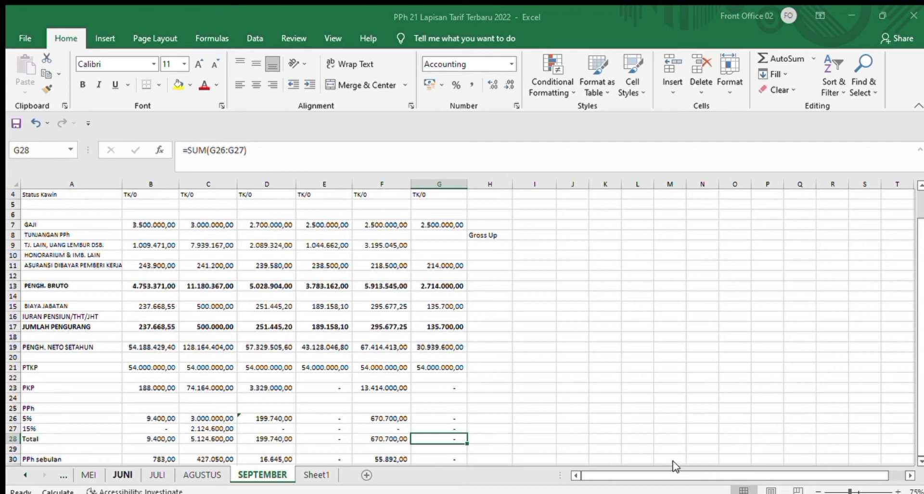
# Step: Gross up TUNJANGAN PPh by linking B8 to the monthly PPh with =B30 and copy the formula across to G8
pyautogui.click(162, 234)
pyautogui.write('=')
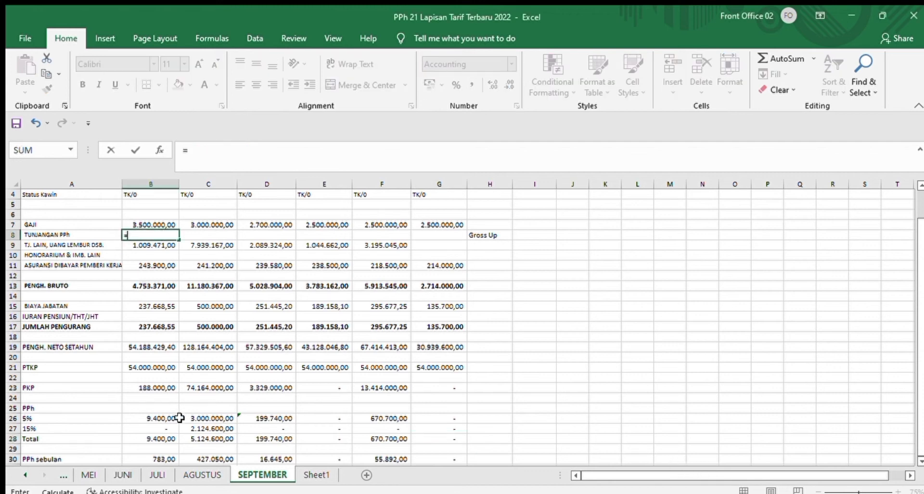
pyautogui.click(167, 457)
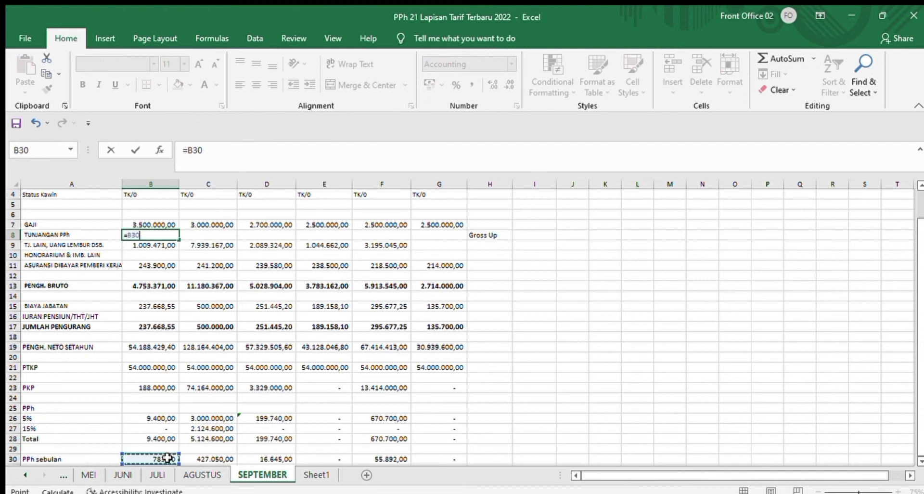
pyautogui.press('Return')
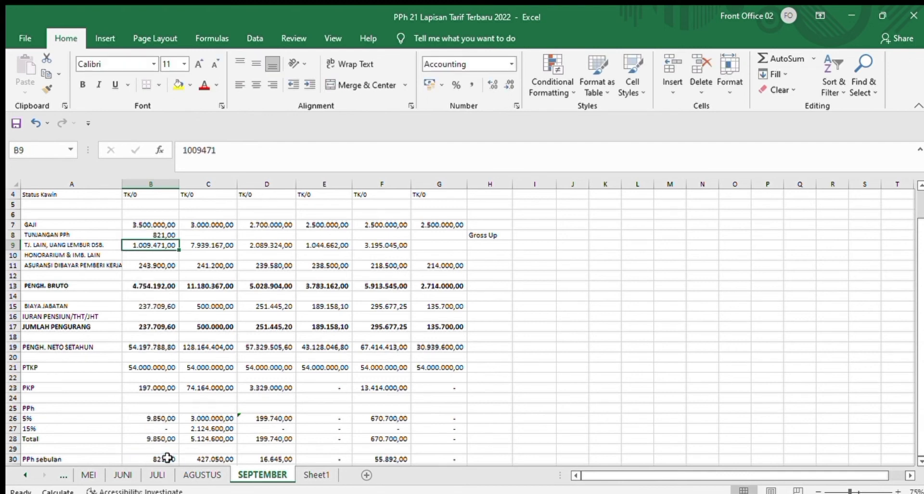
pyautogui.click(171, 234)
pyautogui.moveTo(179, 239); pyautogui.dragTo(452, 247)
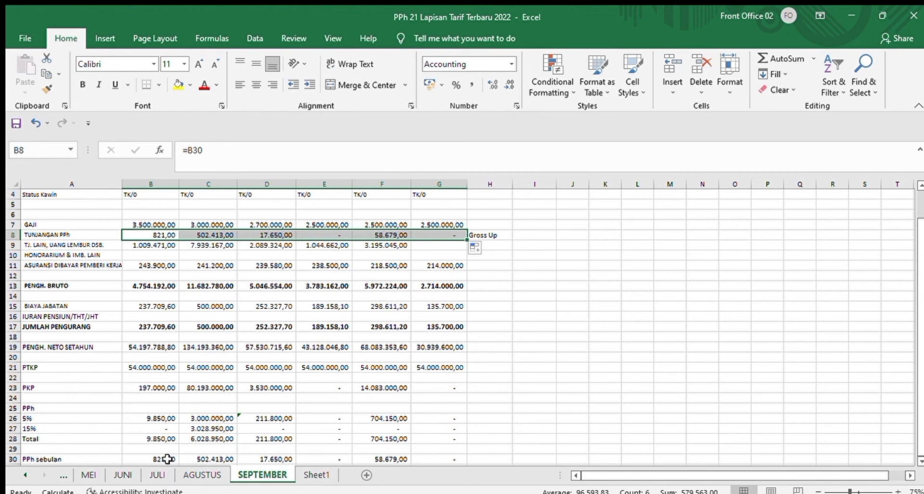
# Step: Total the monthly PPh of all employees in H30 with =SUM(B30:G30)
pyautogui.click(490, 459)
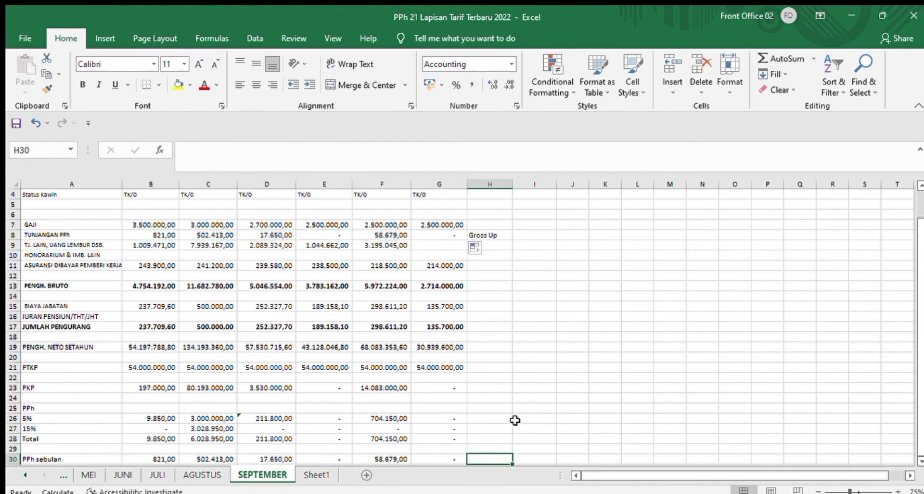
pyautogui.write('=')
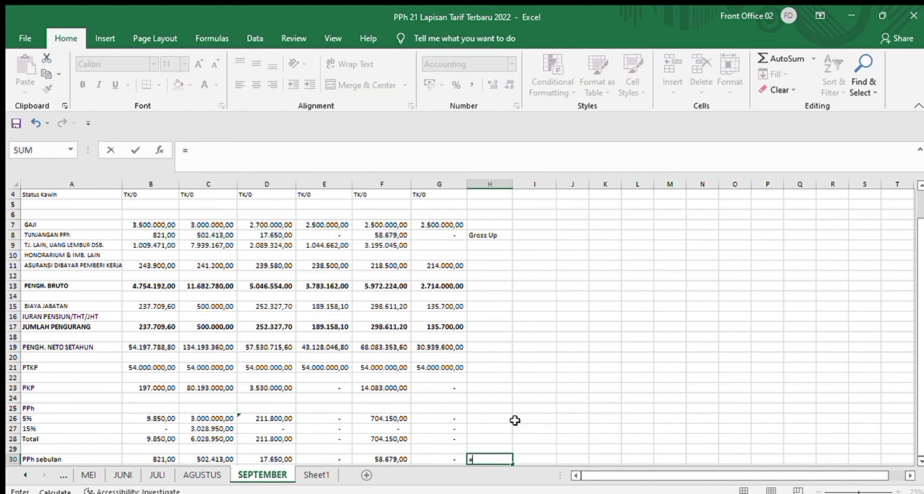
pyautogui.write('SUM')
pyautogui.write('(')
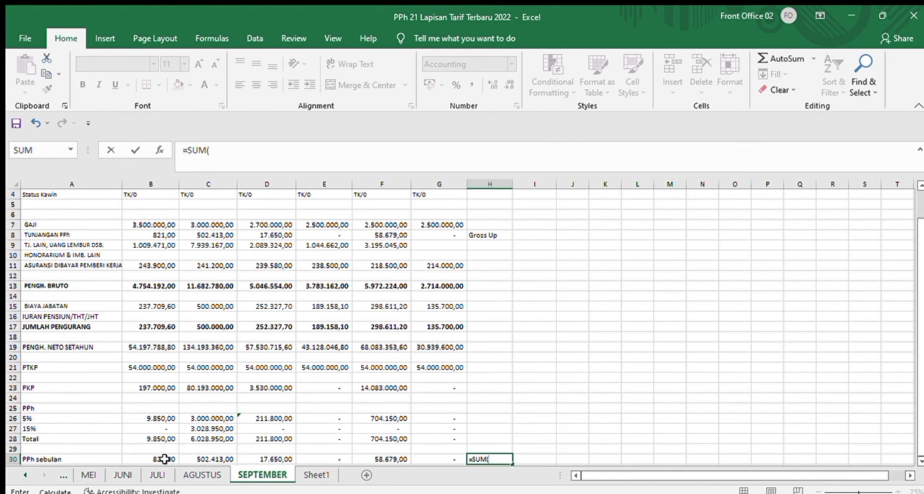
pyautogui.moveTo(164, 459); pyautogui.dragTo(436, 459)
pyautogui.write(')')
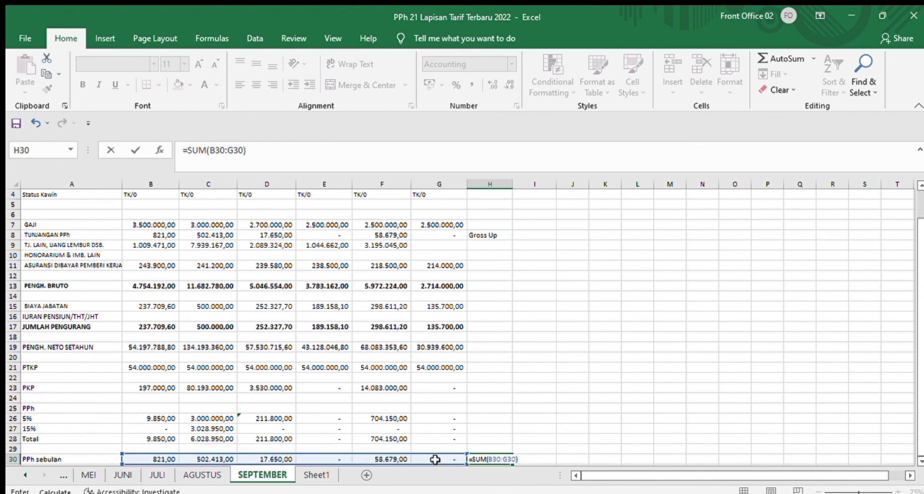
pyautogui.press('Return')
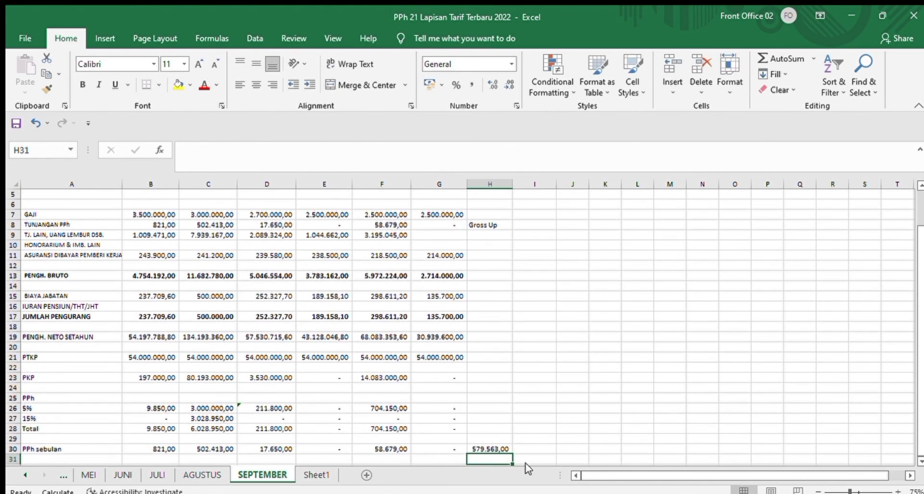